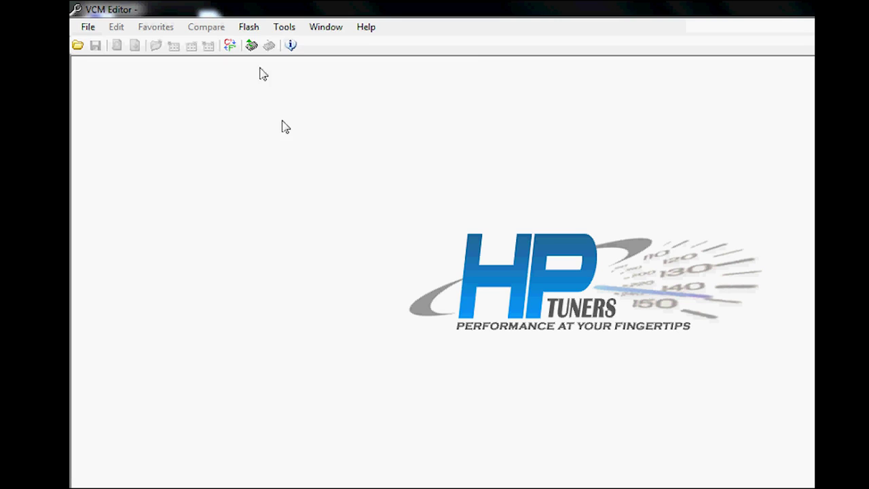
Glance at the Flash operations list, open 68 camaro ls3 a1 1 (1) from Downloads, and show its license options.
left_click(248, 27)
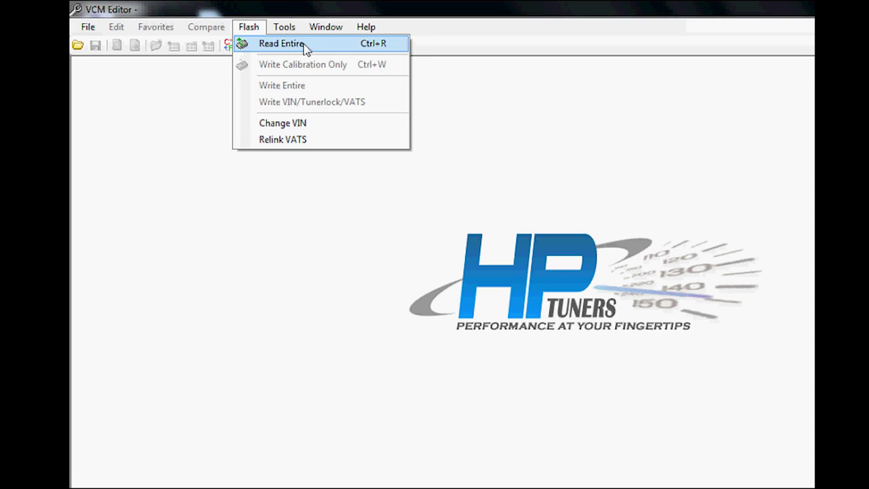
left_click(461, 121)
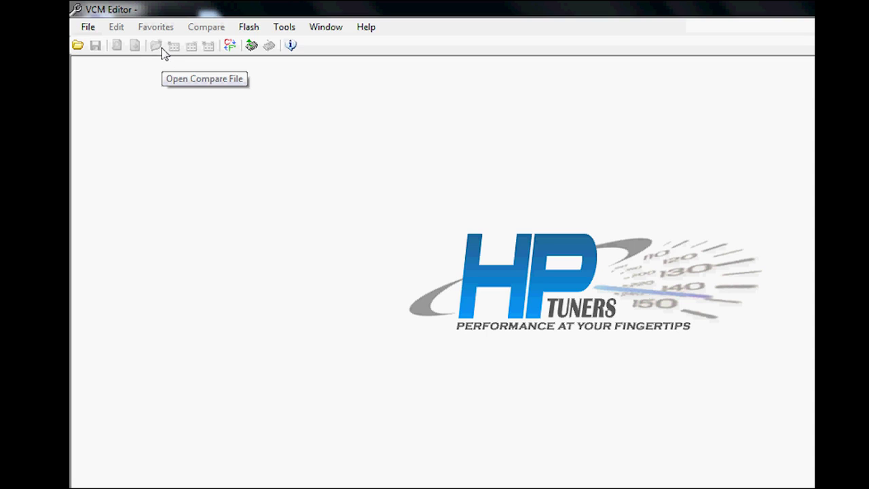
left_click(89, 29)
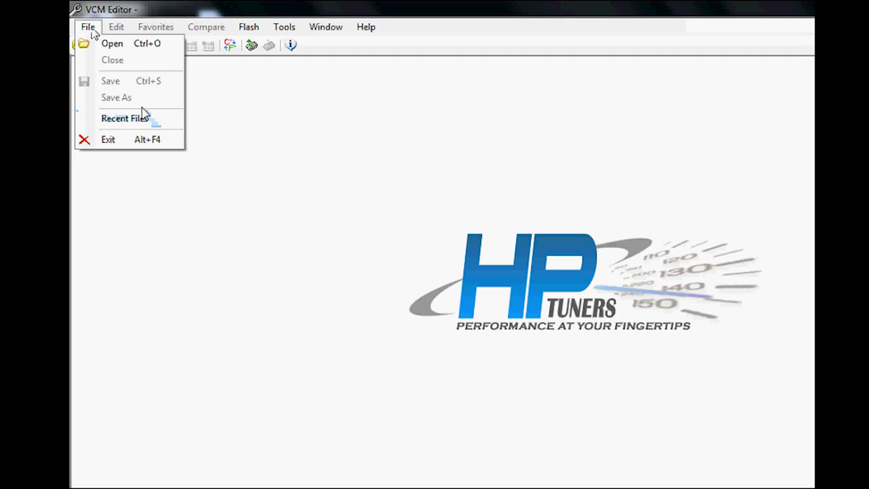
left_click(109, 43)
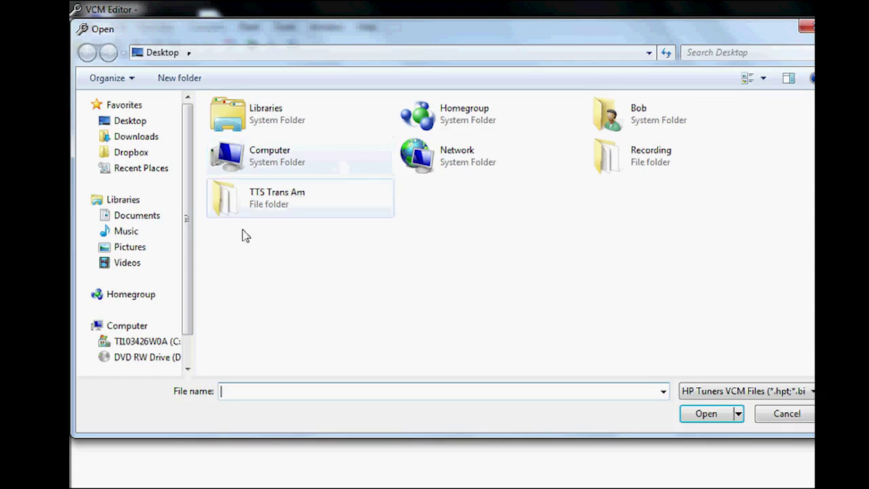
left_click(168, 347)
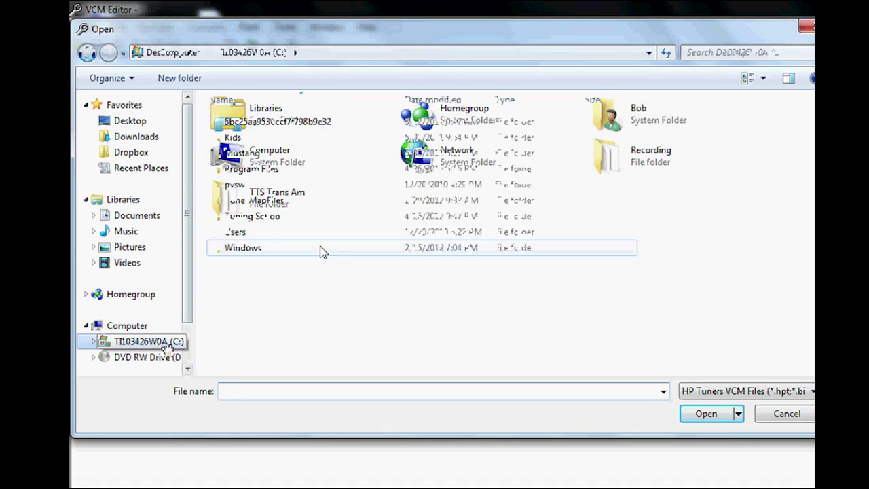
left_click(136, 136)
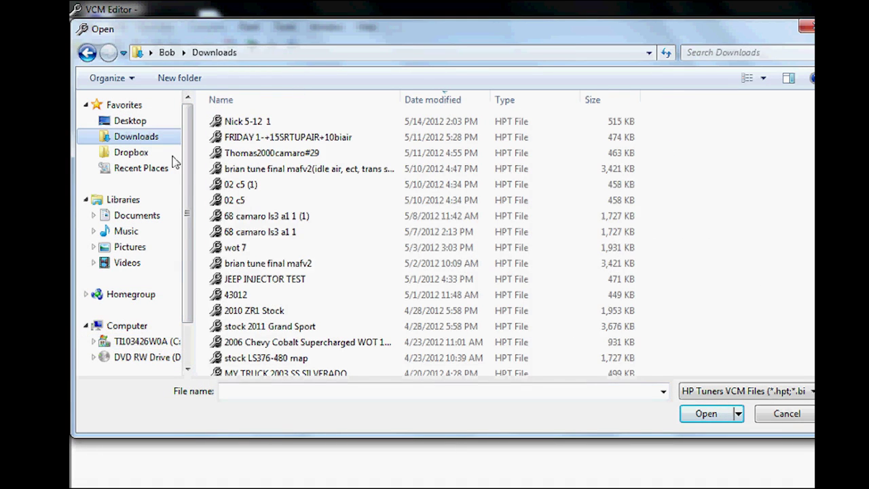
double_click(241, 221)
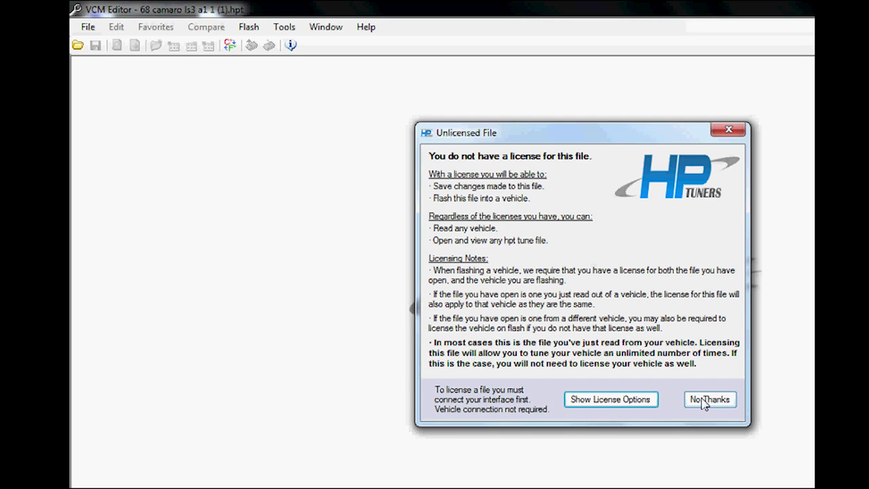
left_click(611, 402)
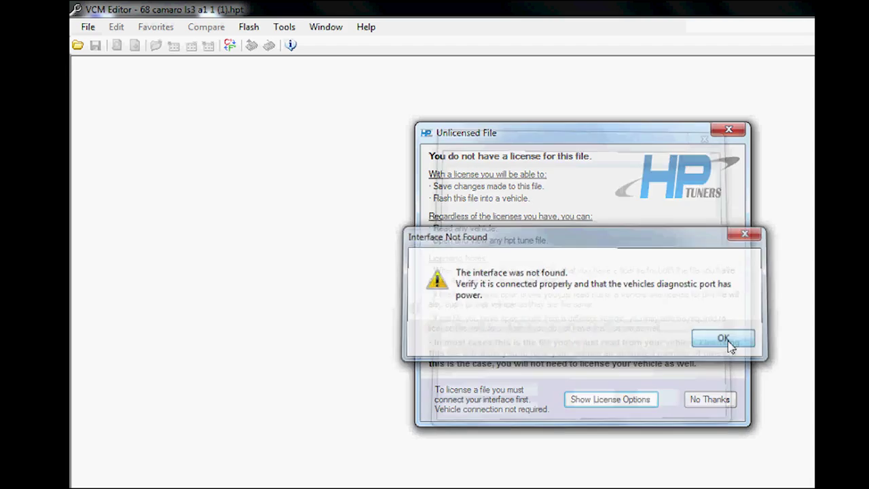
left_click(726, 341)
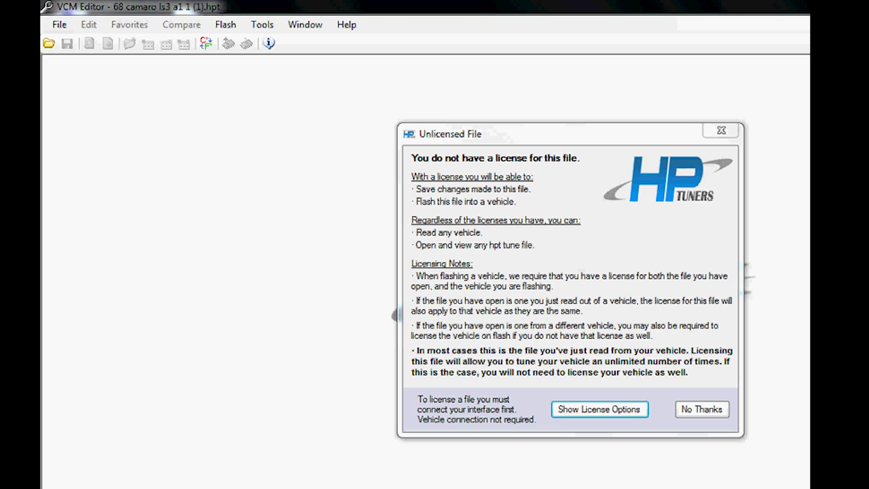
left_click(599, 414)
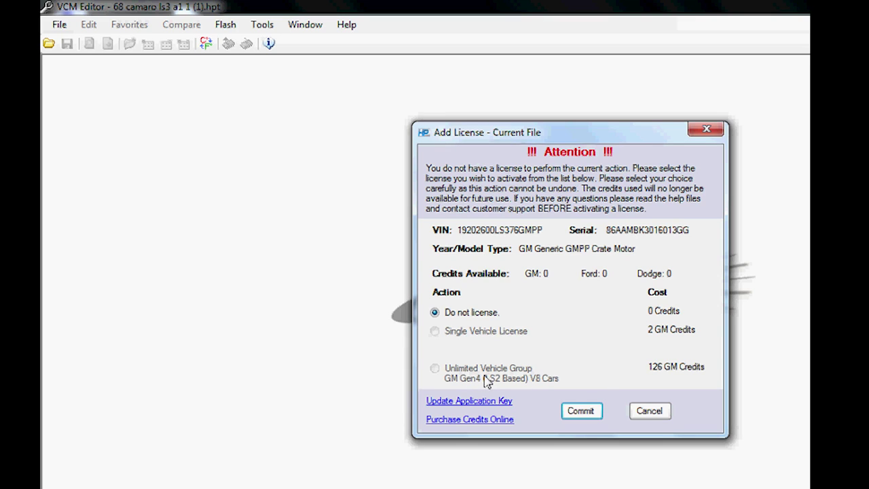
Close the Add License dialog for the 68 camaro file without licensing it.
left_click(663, 412)
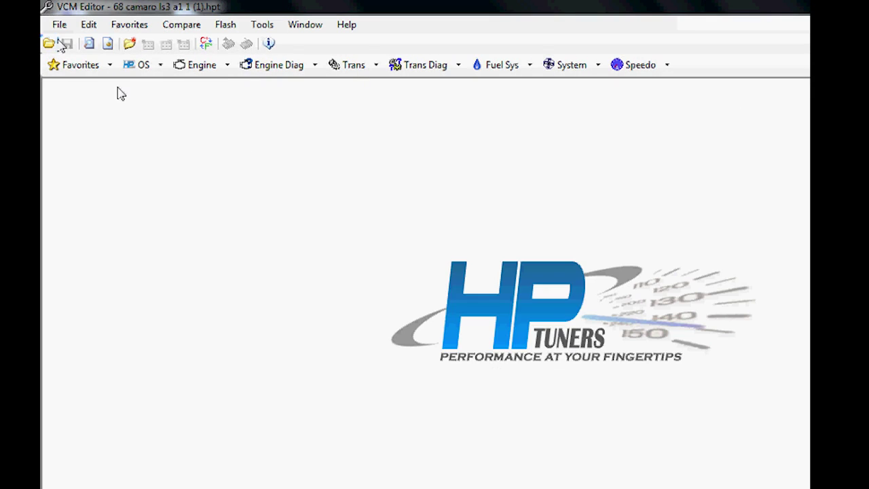
Open the stock 2011 Grand Sport.hpt tune file from Downloads.
left_click(63, 27)
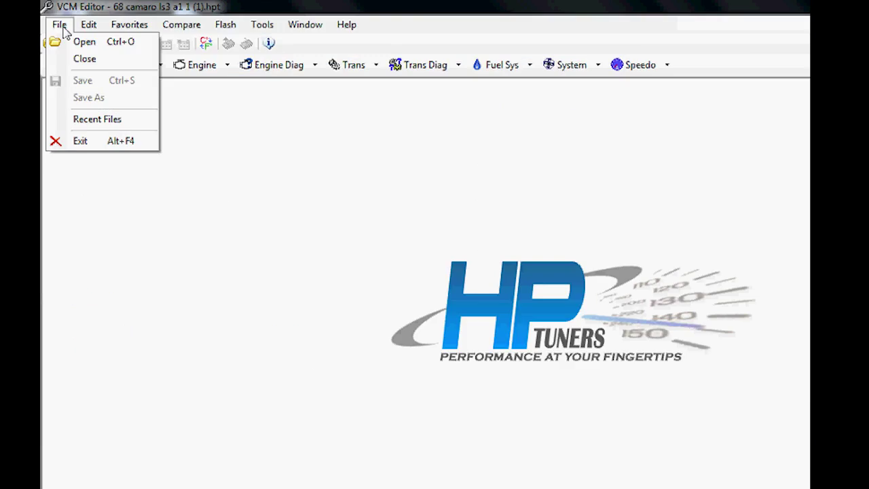
left_click(76, 41)
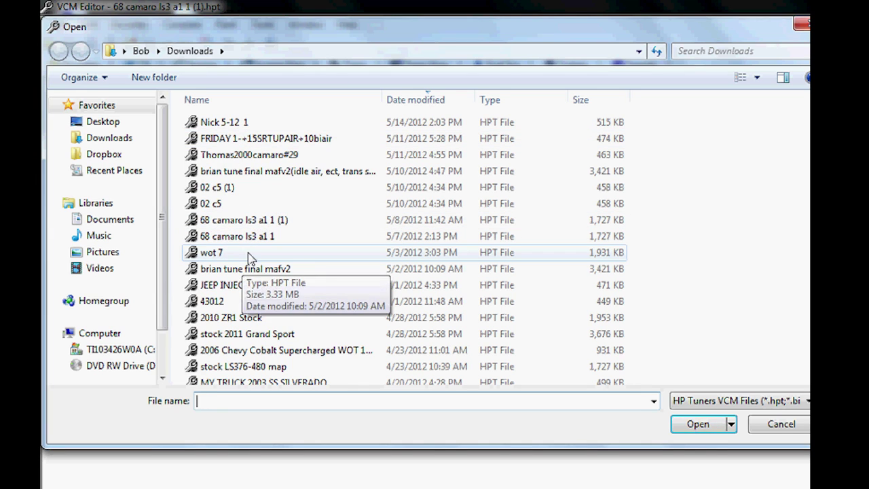
double_click(265, 334)
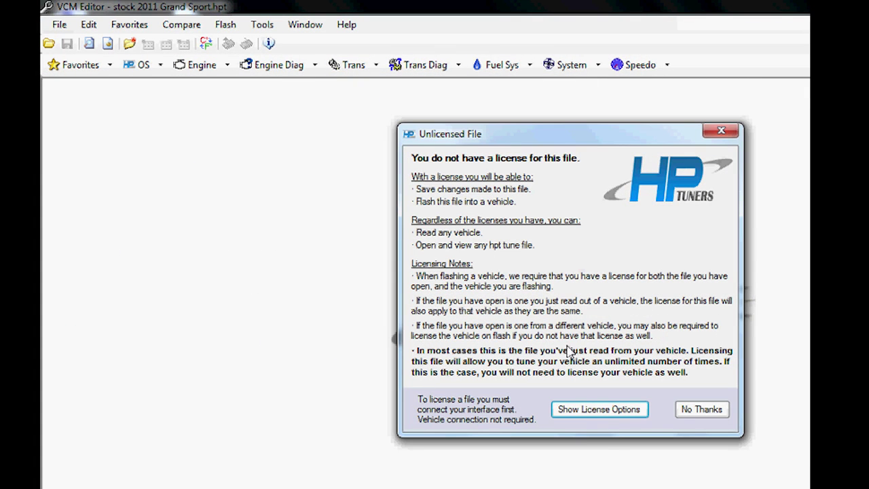
Review the Grand Sport file's license options and commit with Do not license selected.
left_click(599, 409)
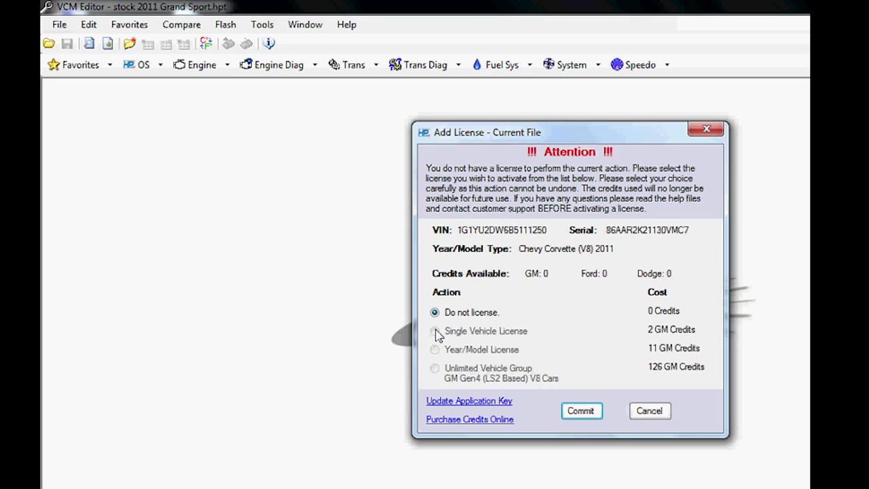
left_click(562, 412)
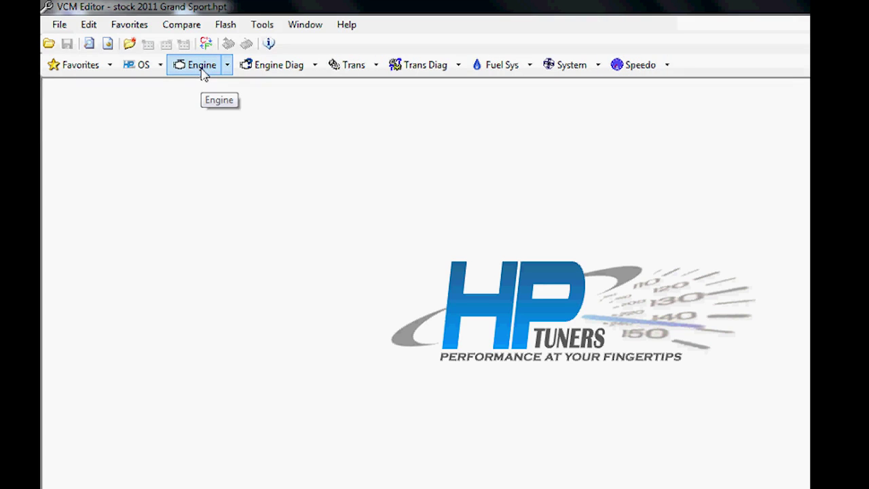
Open the Engine editor on its General tab: 8 cylinders, 0.77500 L, Crank tach type.
left_click(202, 73)
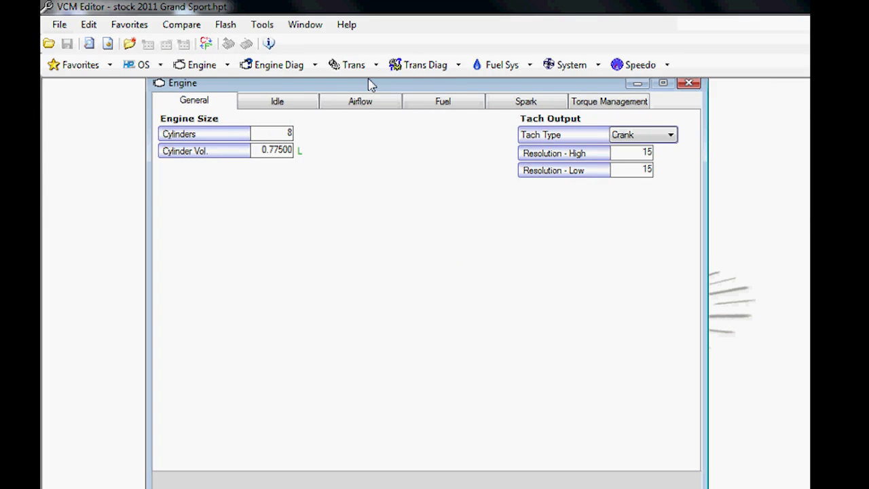
Jump to Fuel > Transient from the Engine dropdown, return to General, then show the Idle tab.
left_click(228, 65)
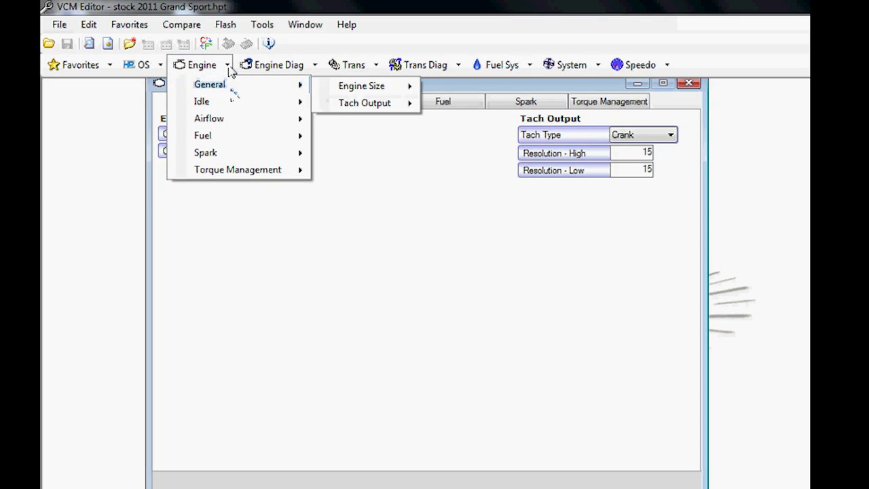
mouse_move(239, 129)
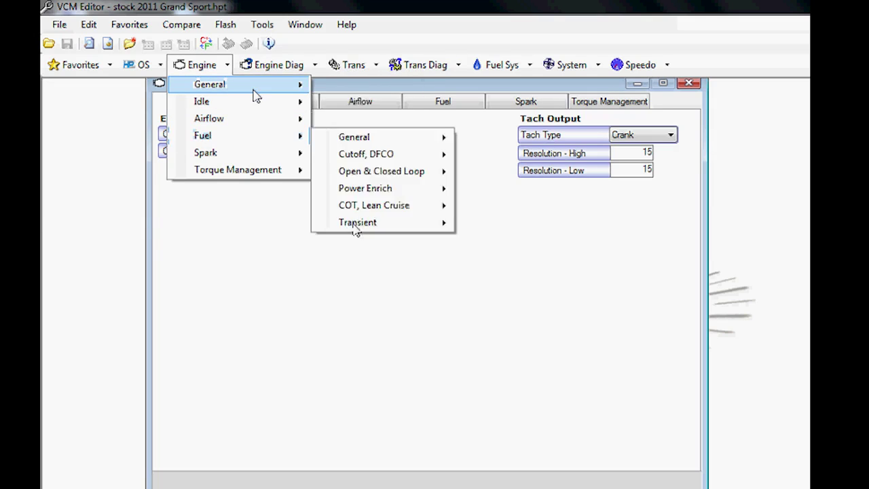
left_click(354, 224)
mouse_move(212, 88)
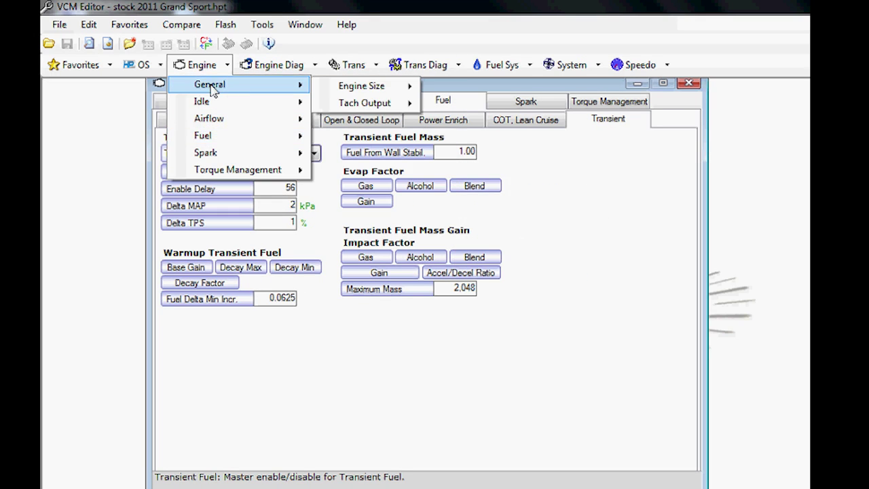
left_click(197, 65)
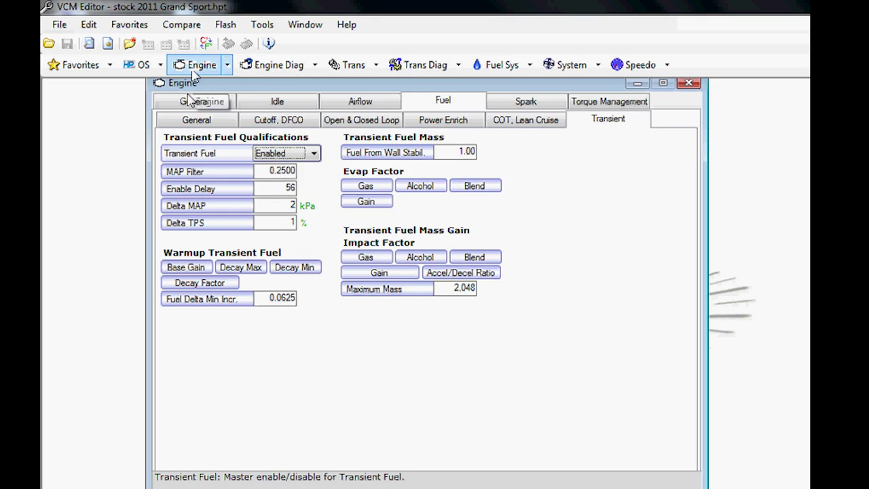
left_click(192, 102)
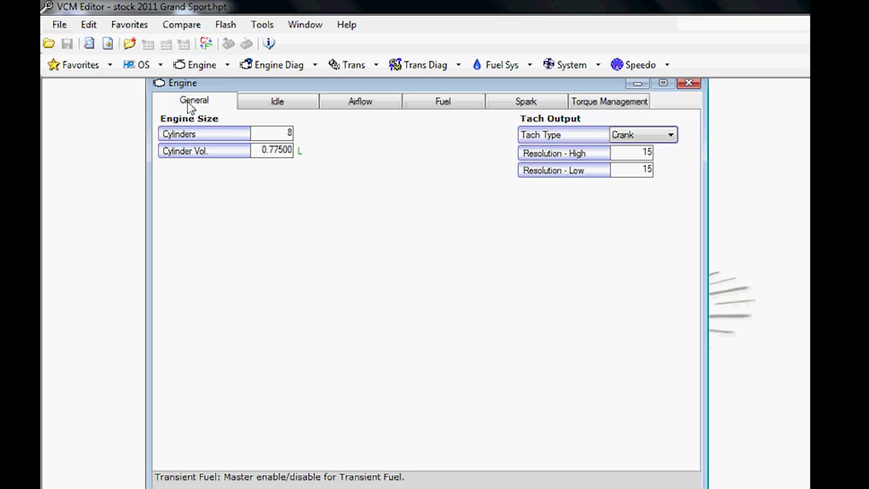
left_click(290, 110)
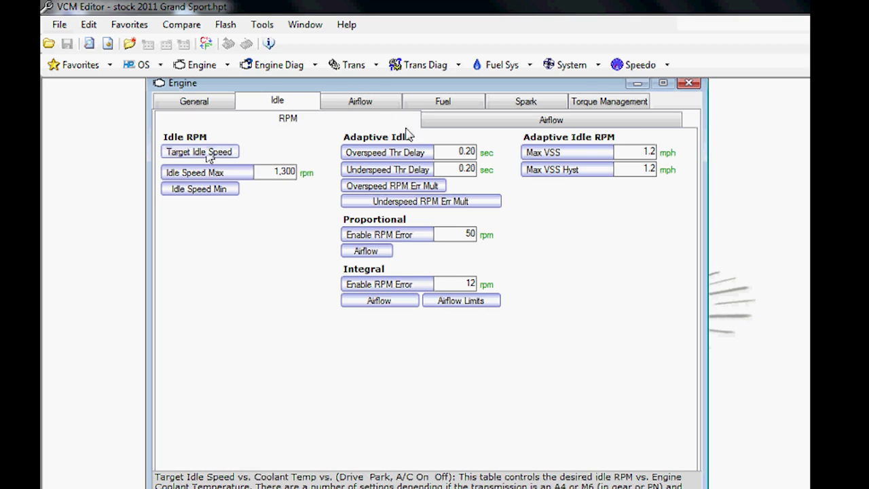
Step through the Idle Airflow and Airflow pages to reach the Fuel General page.
left_click(468, 126)
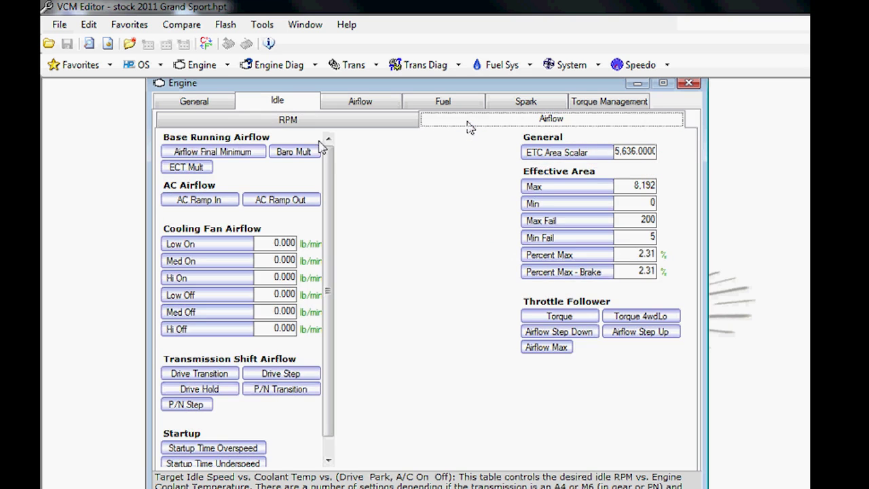
left_click(367, 103)
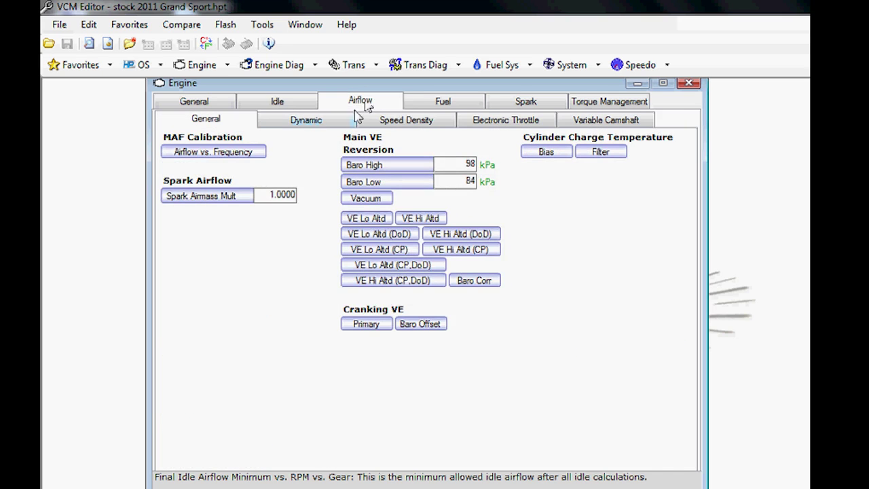
left_click(452, 103)
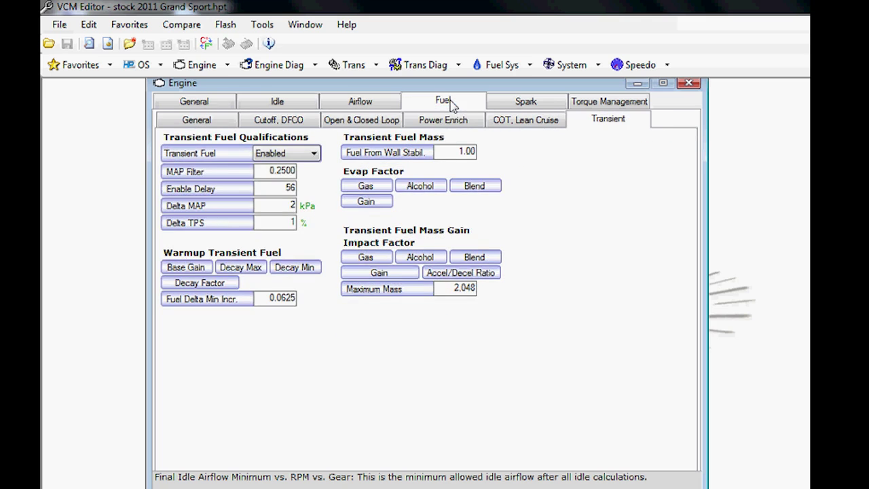
left_click(230, 121)
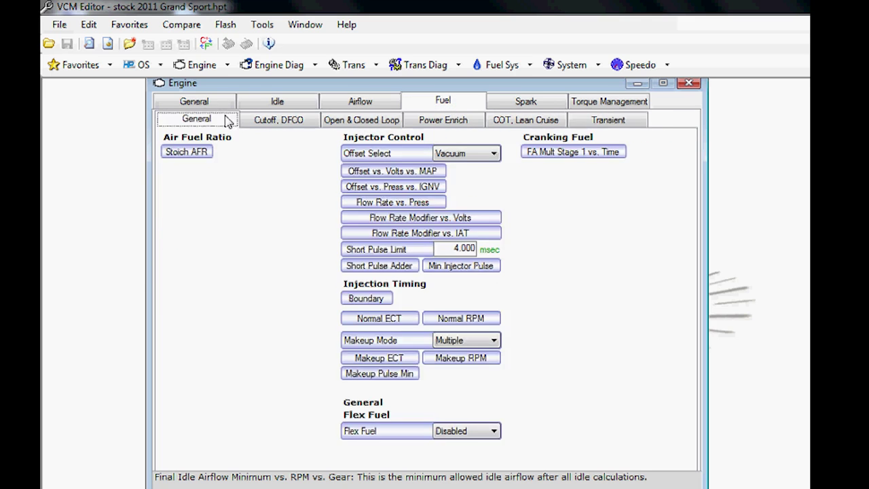
left_click(188, 152)
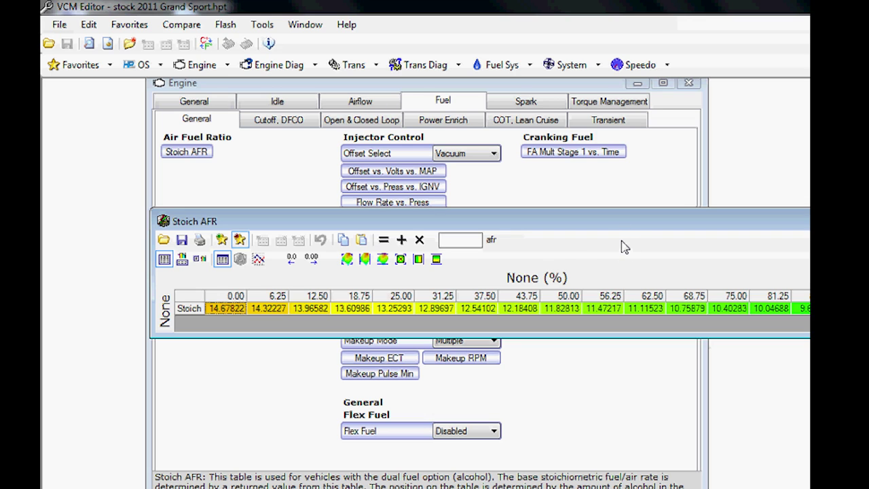
left_click_drag(625, 227, 523, 183)
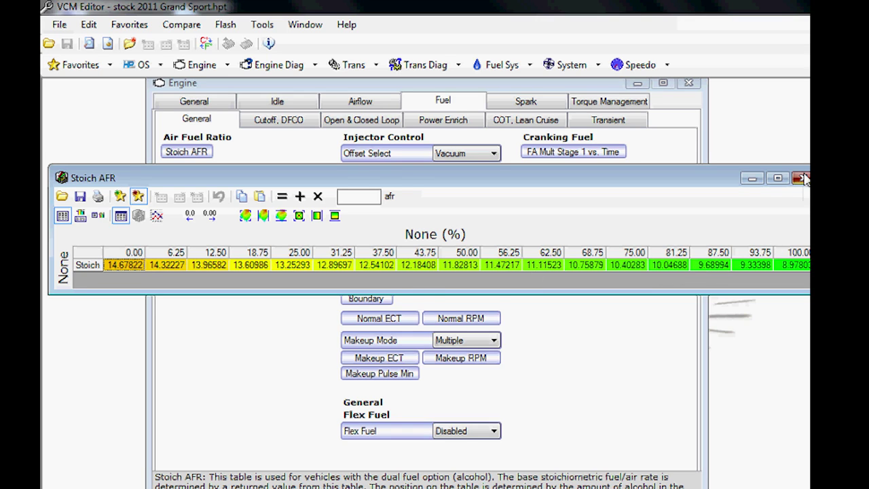
left_click(802, 178)
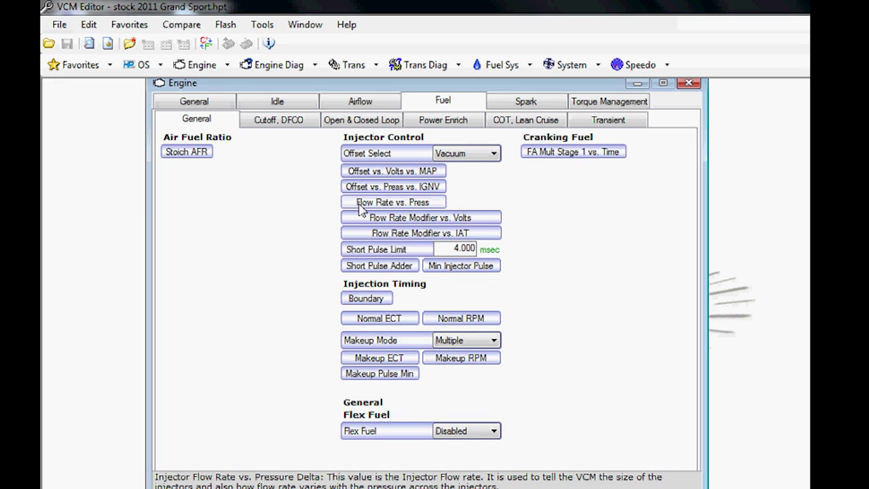
View Fuel Power Enrich, then open the Spark tab's High Octane main spark table.
left_click(455, 123)
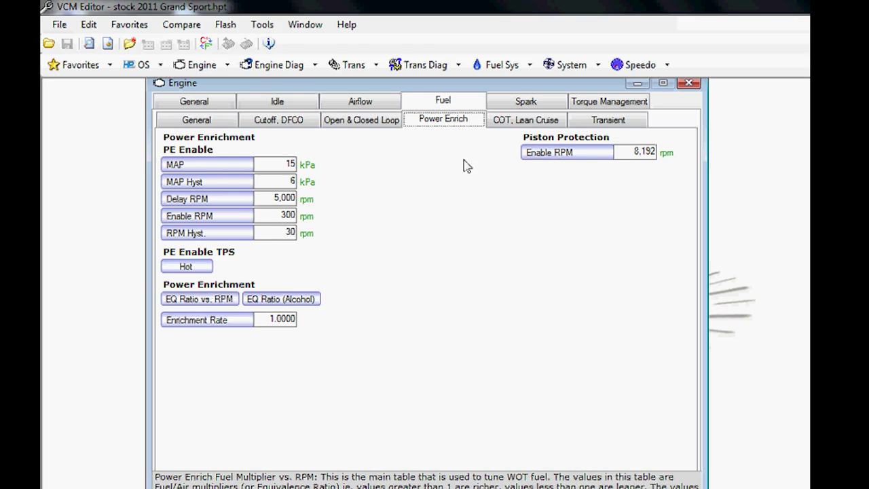
left_click(526, 103)
left_click(197, 151)
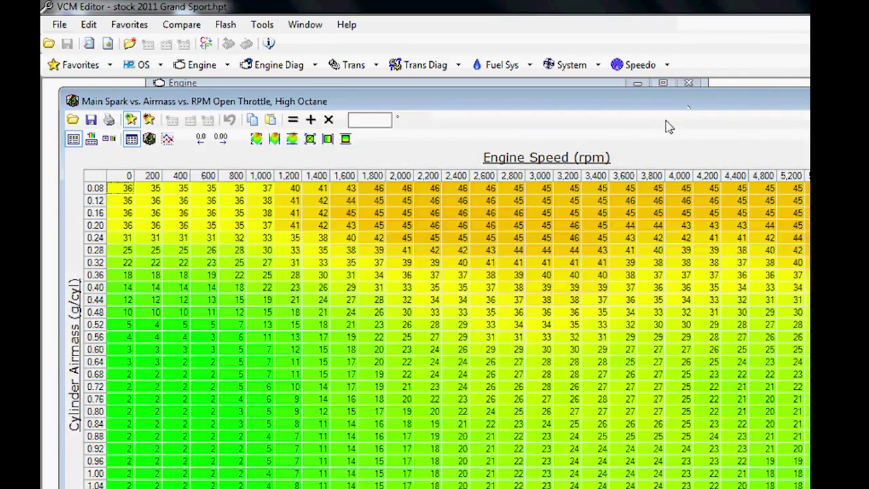
Reposition the spark table, select airmass rows 0.40–0.60, 0.80–0.92 and 1.00–1.04, then close it.
left_click_drag(678, 107, 866, 88)
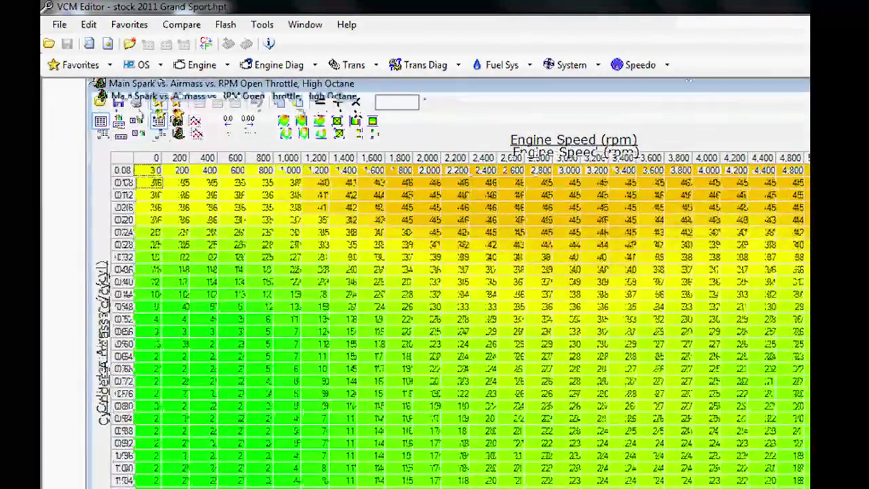
left_click_drag(732, 87, 732, 89)
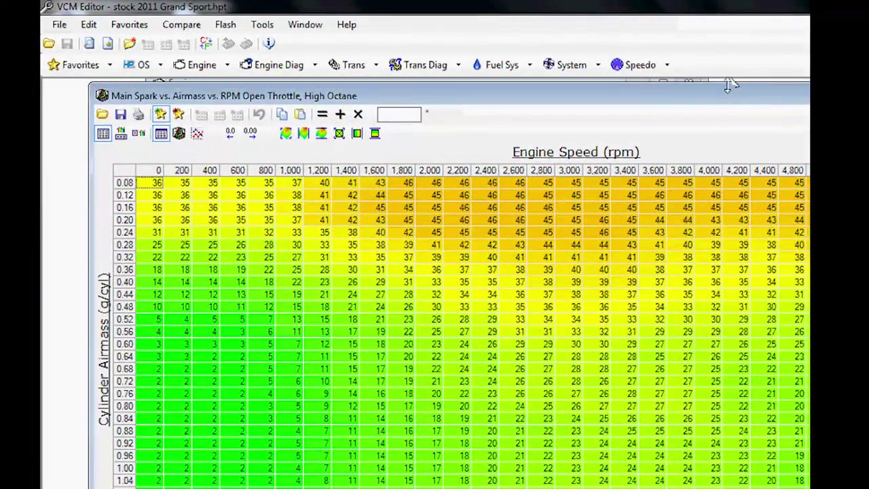
left_click(126, 287)
key("shift+Down")
key("shift+Down")
key("shift+Down")
key("shift+Down")
key("shift+Down")
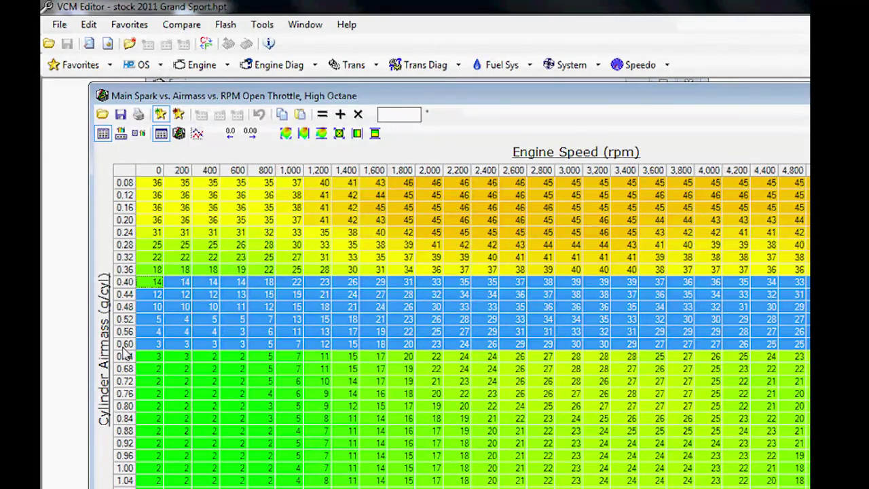
left_click(125, 408)
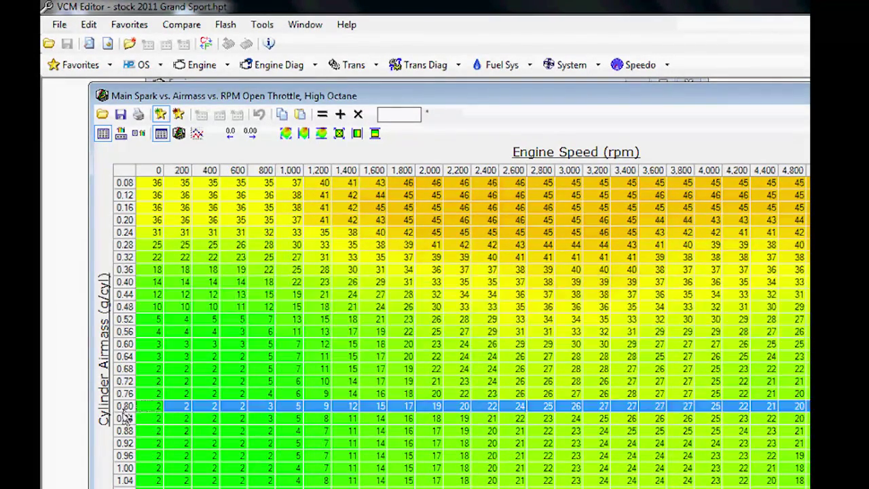
key("shift+Down")
key("shift+Down")
key("shift+Down")
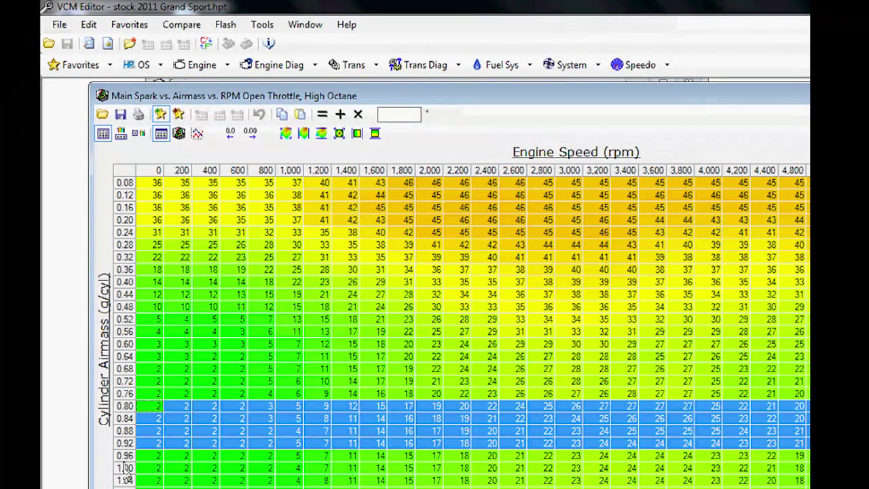
left_click(125, 469)
left_click_drag(125, 471, 125, 481)
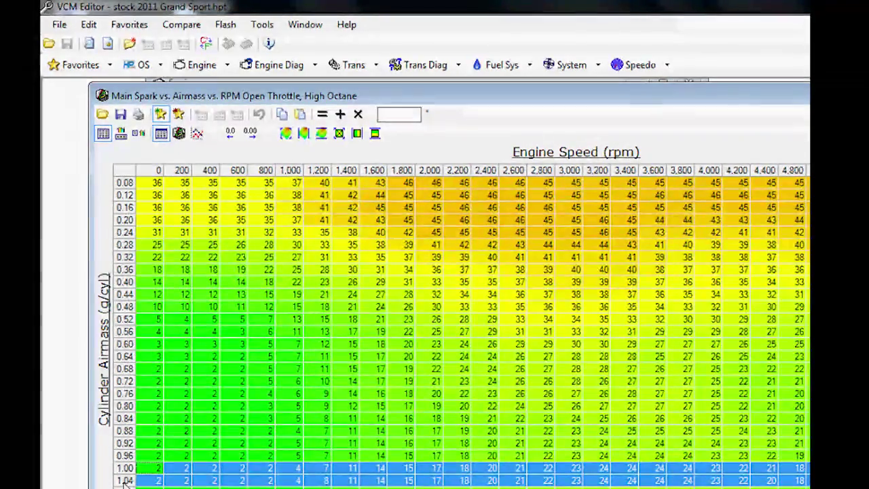
left_click(684, 288)
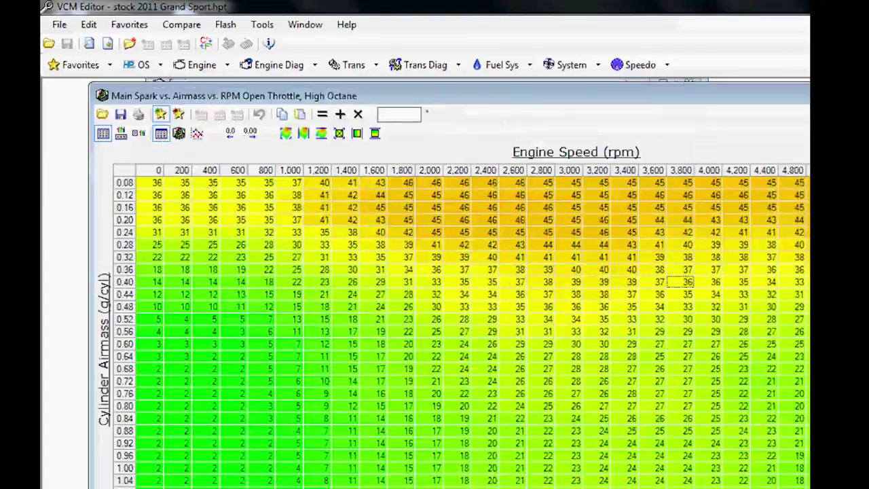
key("Escape")
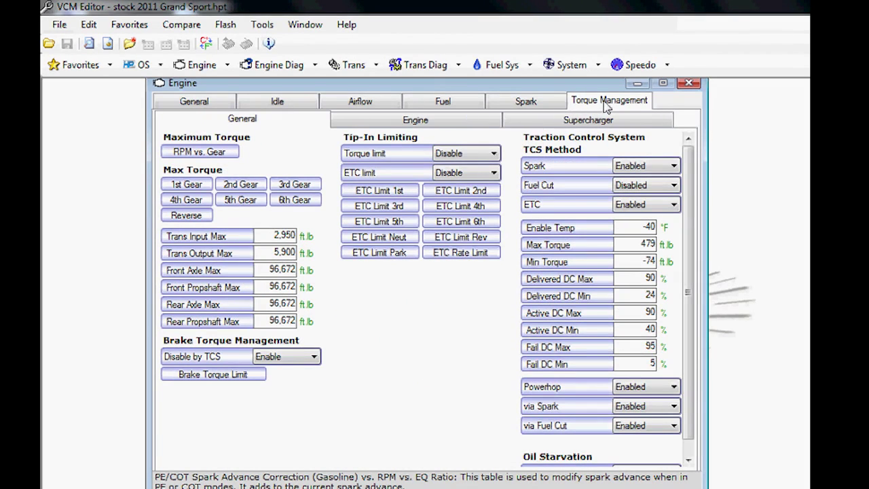
Close the Engine window and open the Transmission window, moving it up slightly.
left_click(689, 85)
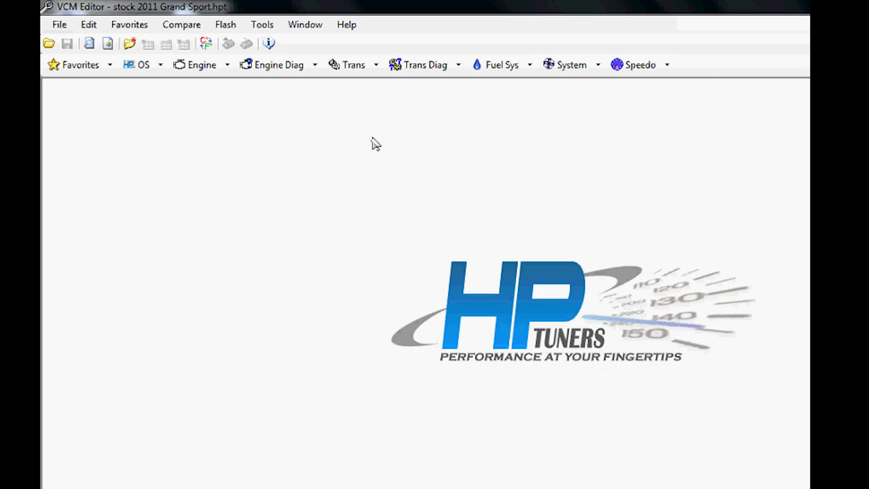
left_click(351, 66)
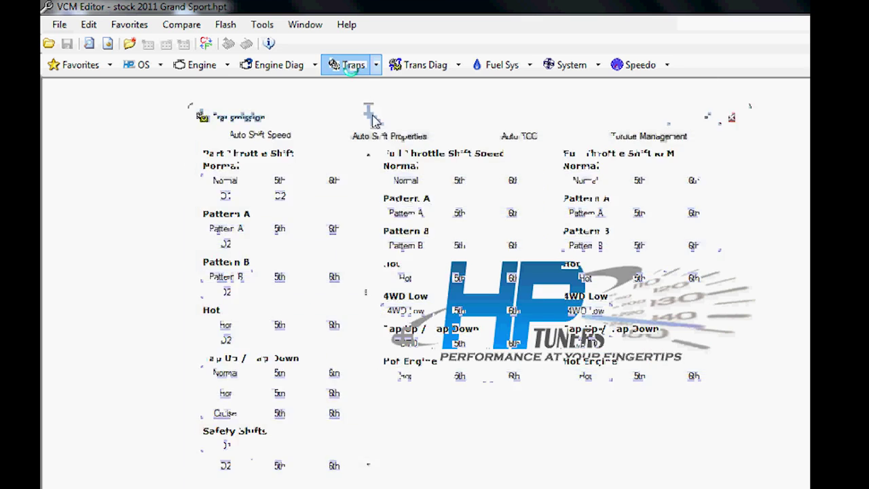
left_click_drag(418, 123, 404, 106)
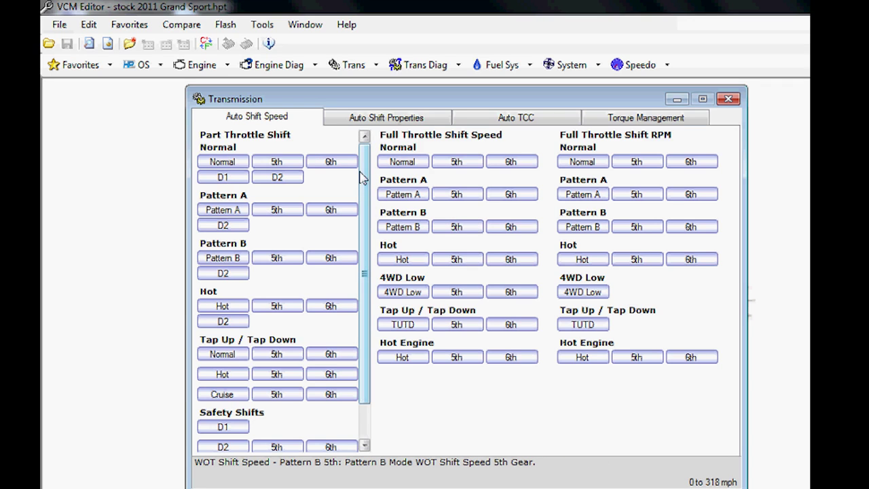
left_click_drag(365, 179, 379, 150)
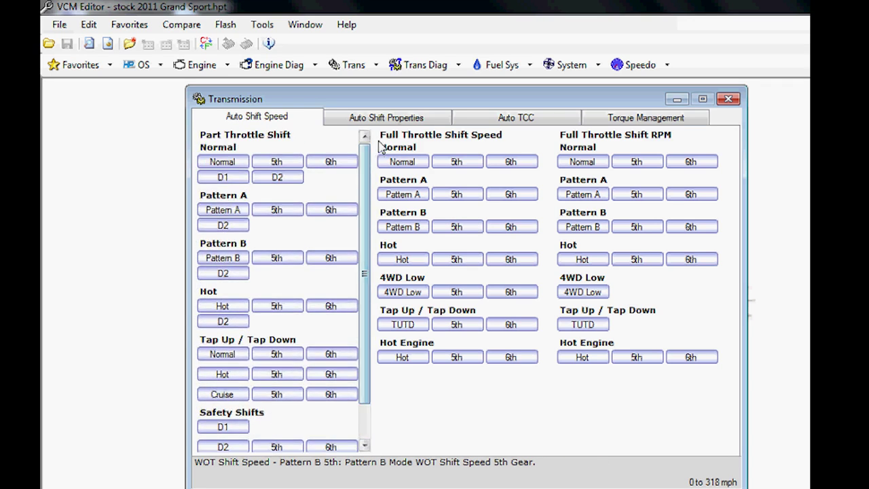
Review the auto shift properties, shift time and Auto Shift Speed tables, then close Transmission.
left_click(391, 118)
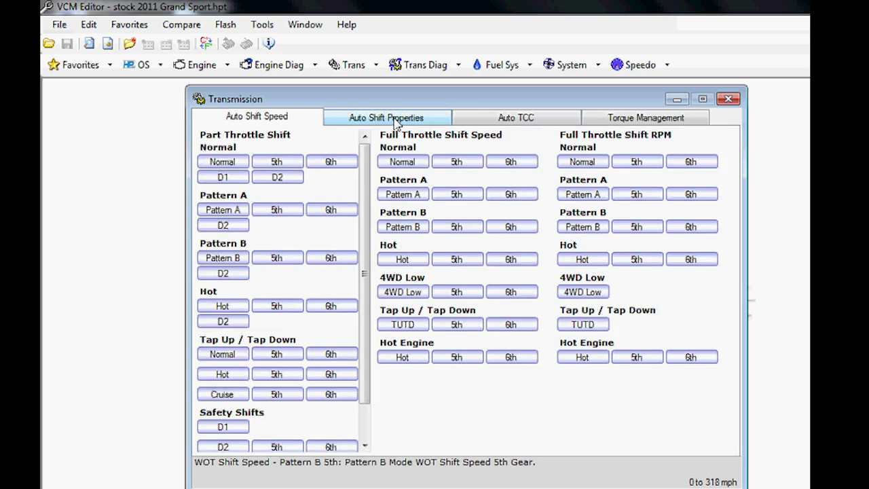
left_click(411, 140)
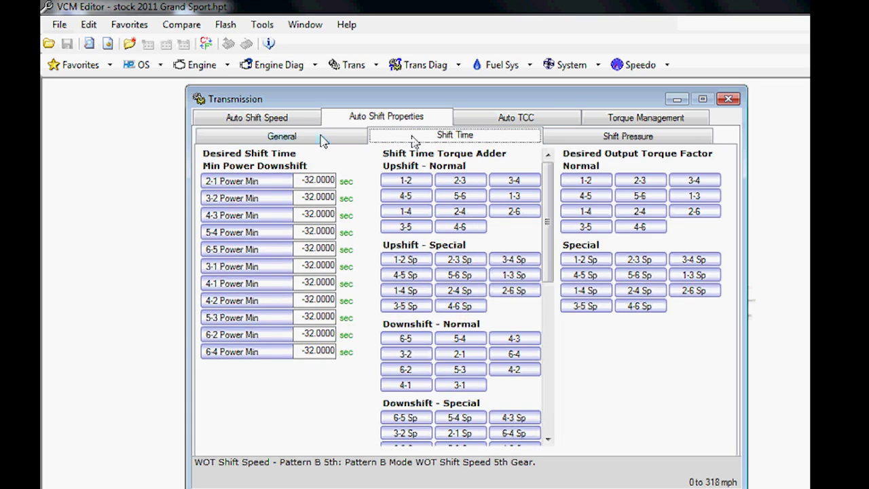
left_click(297, 121)
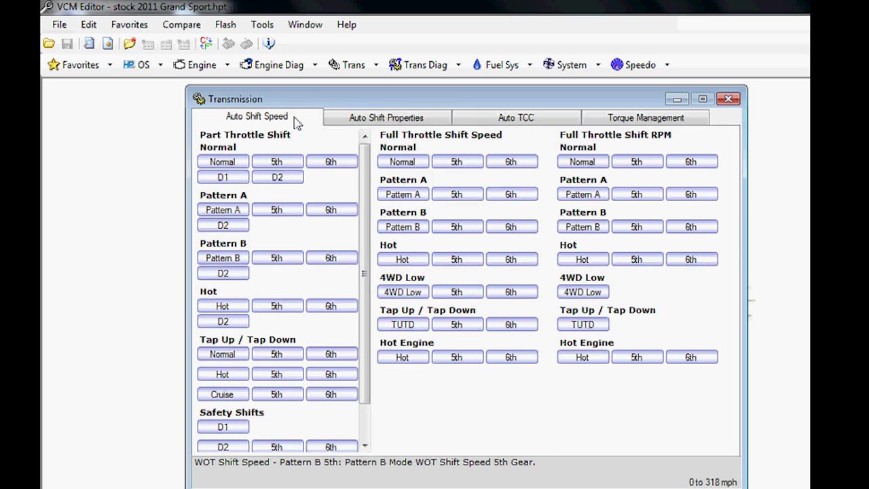
left_click(729, 101)
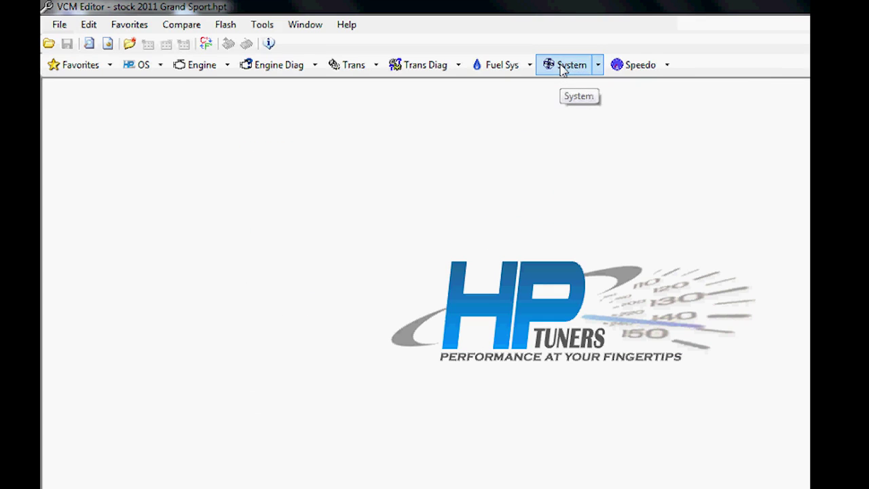
left_click(632, 66)
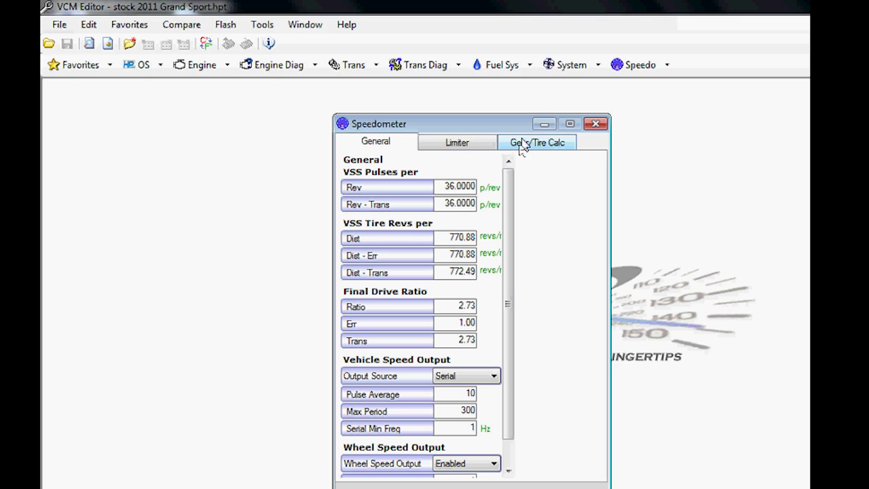
left_click(524, 145)
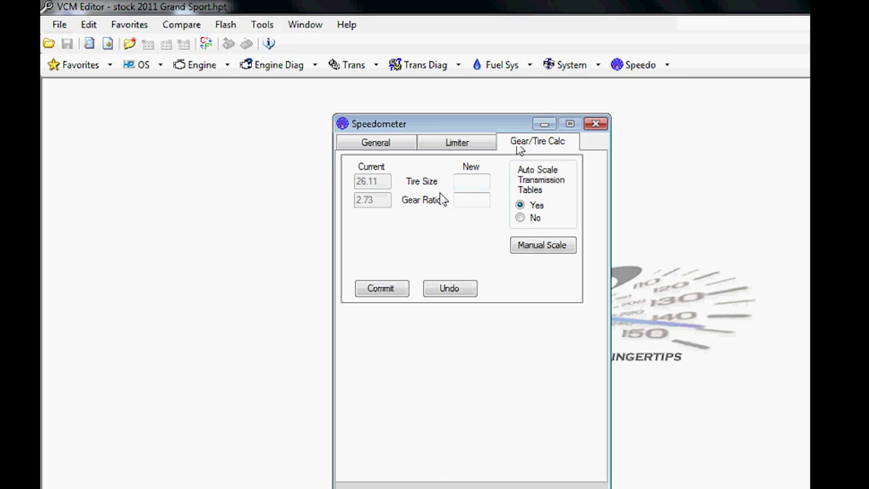
left_click(469, 182)
left_click(596, 124)
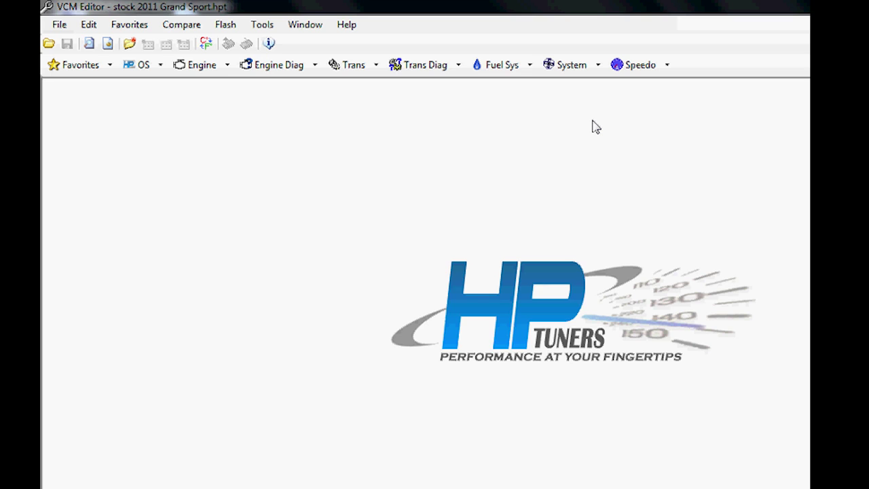
Open the Engine window showing 8 cylinders and 0.77500 L cylinder volume.
left_click(194, 71)
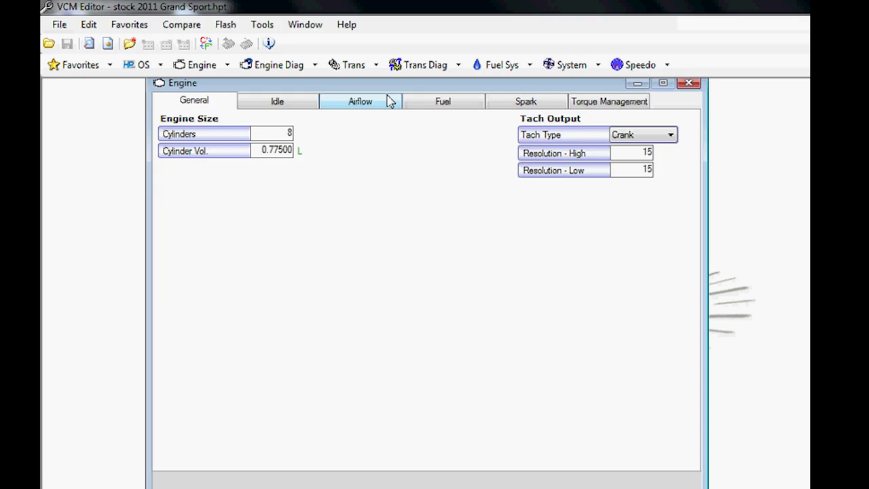
Inspect the MAF Airflow vs. Frequency table on the Engine Airflow tab, then close it.
left_click(382, 103)
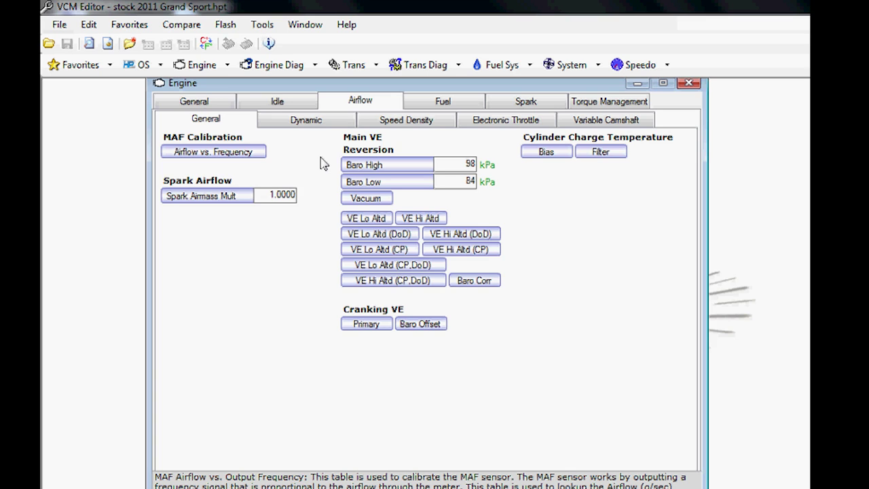
left_click(239, 153)
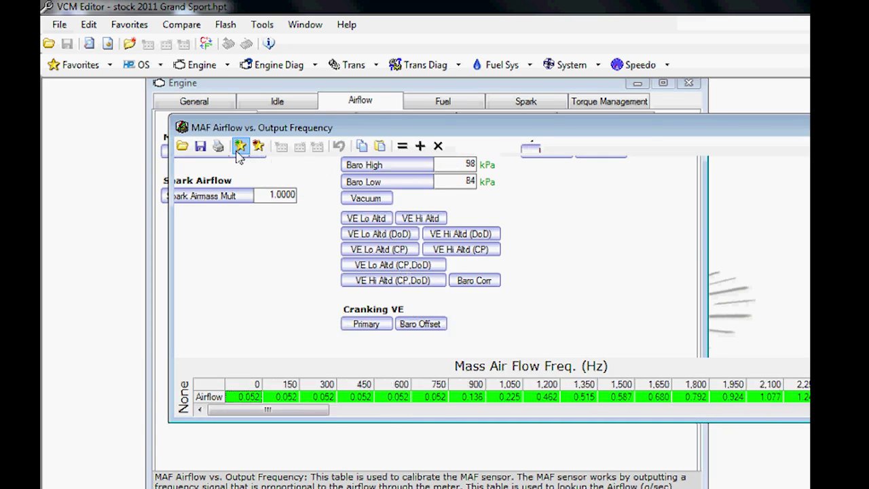
left_click_drag(320, 129, 300, 188)
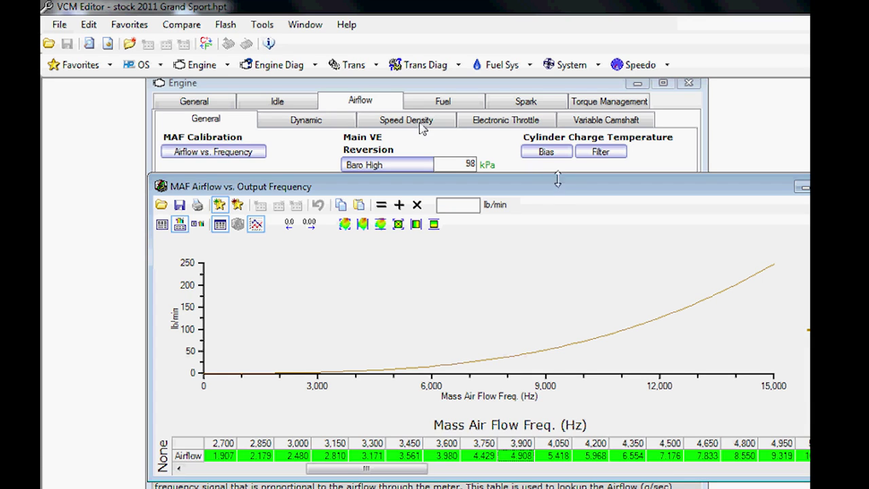
left_click_drag(559, 179, 417, 145)
left_click(701, 139)
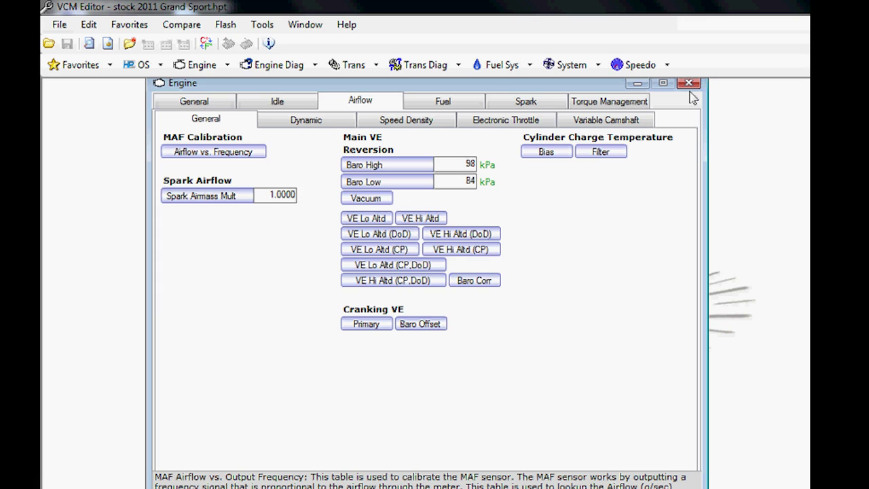
Close the Engine window and bring up the Tools > Unit Conversion calculator.
left_click(689, 83)
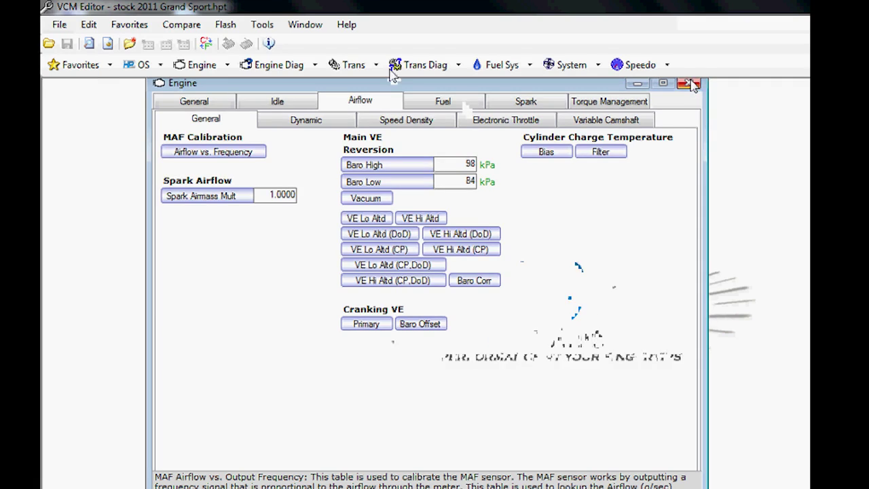
left_click(263, 25)
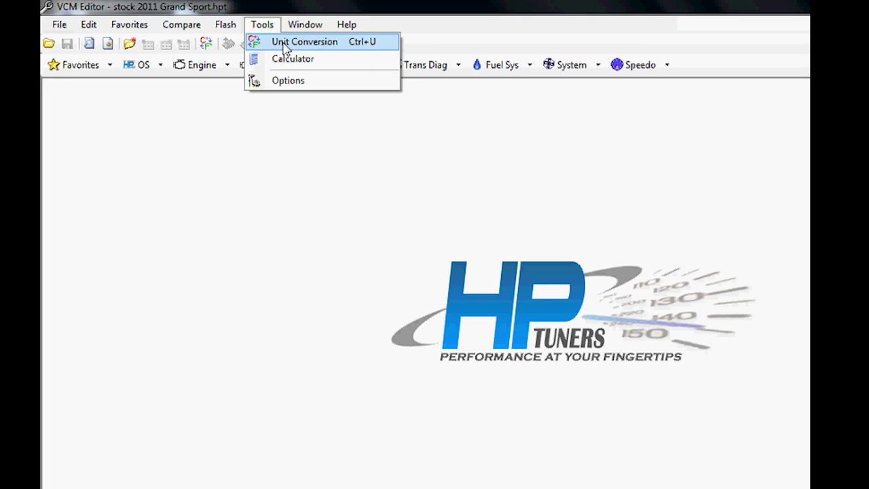
left_click(284, 45)
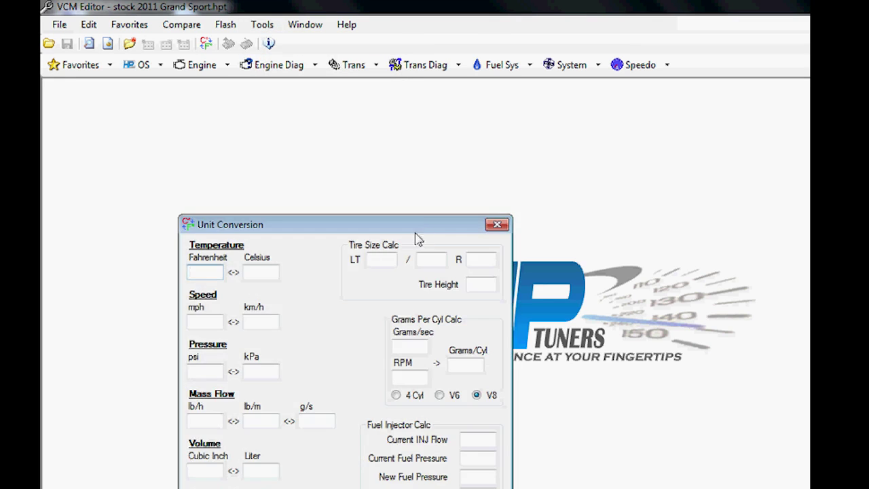
left_click_drag(419, 229, 461, 78)
Close Unit Conversion, browse the Flash menu, and briefly reopen then close the Engine window.
left_click(545, 92)
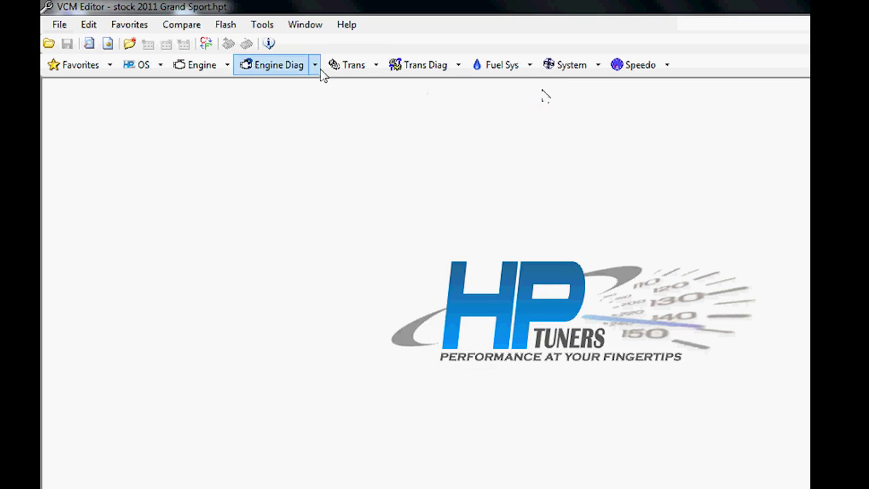
left_click(216, 24)
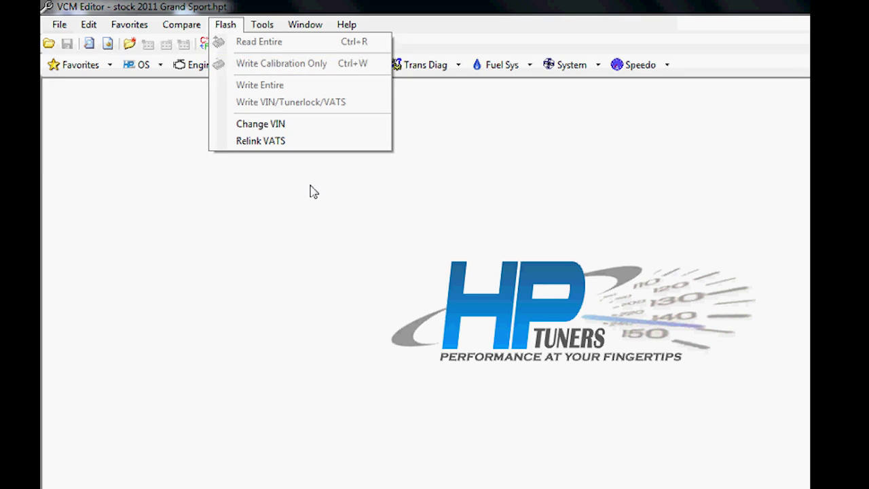
left_click(196, 65)
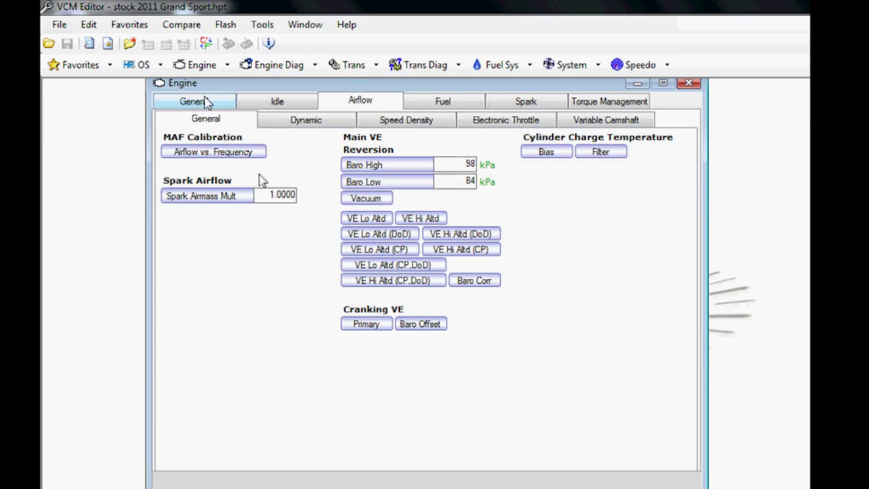
left_click(208, 102)
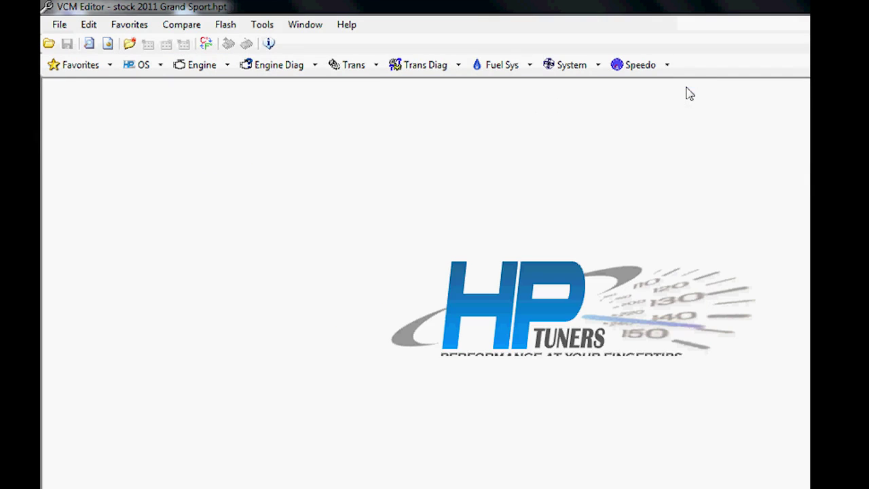
left_click(688, 84)
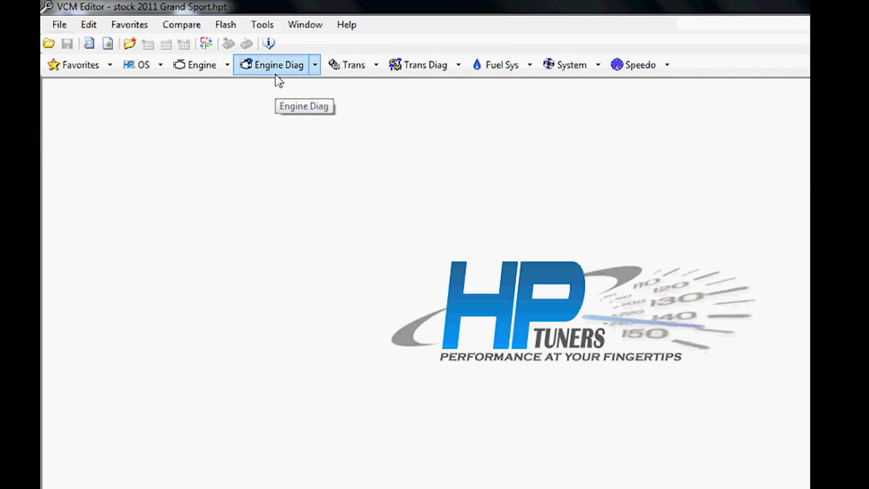
Open the Operating System patch window showing VATS 1, VATS 2 and Starter Checks Enabled.
left_click(227, 25)
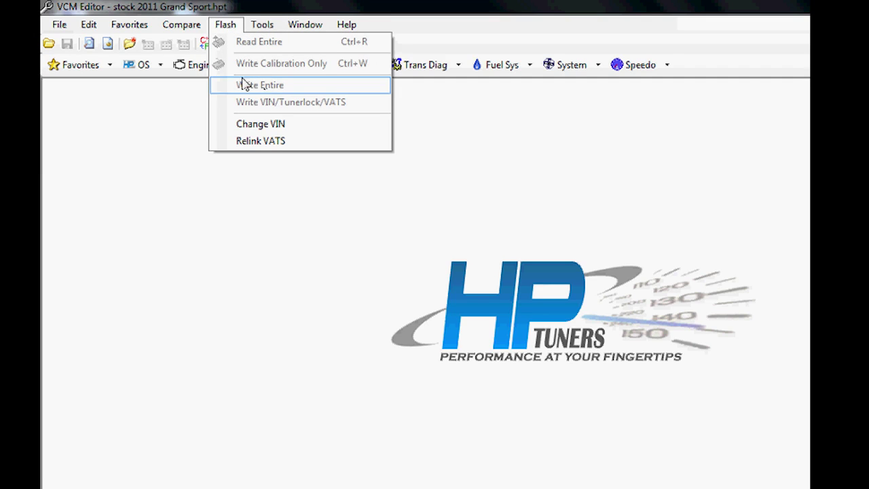
left_click(161, 110)
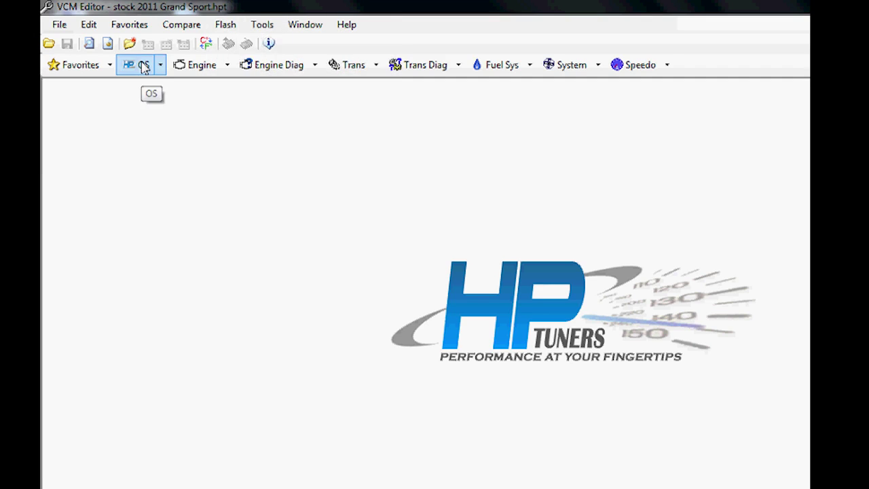
left_click(143, 65)
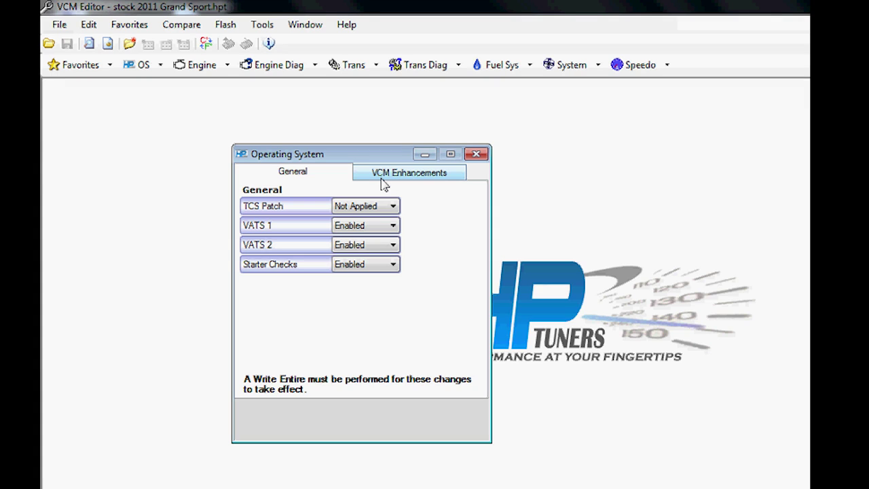
Set both VATS 1 and VATS 2 to Disabled in the Operating System General tab.
mouse_move(274, 233)
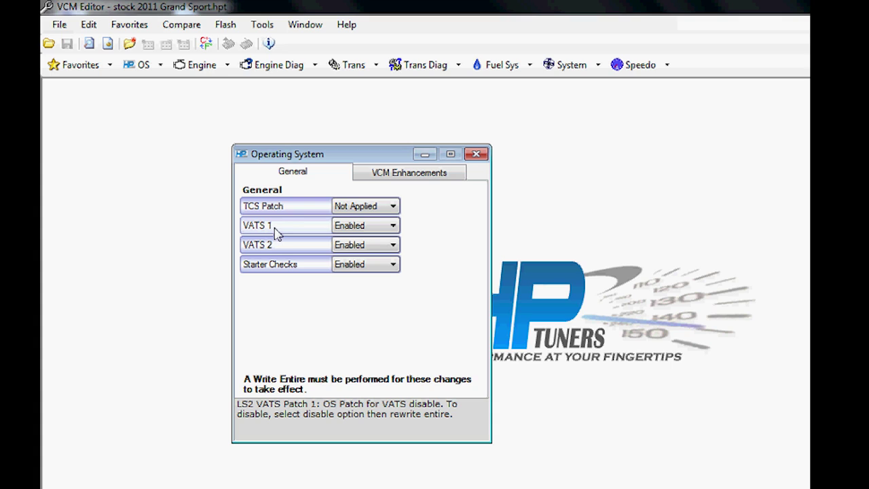
left_click(384, 228)
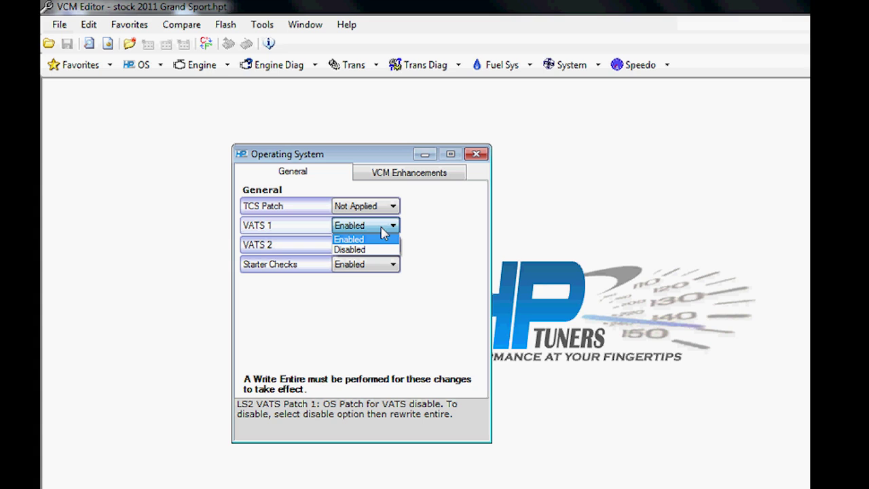
left_click(367, 250)
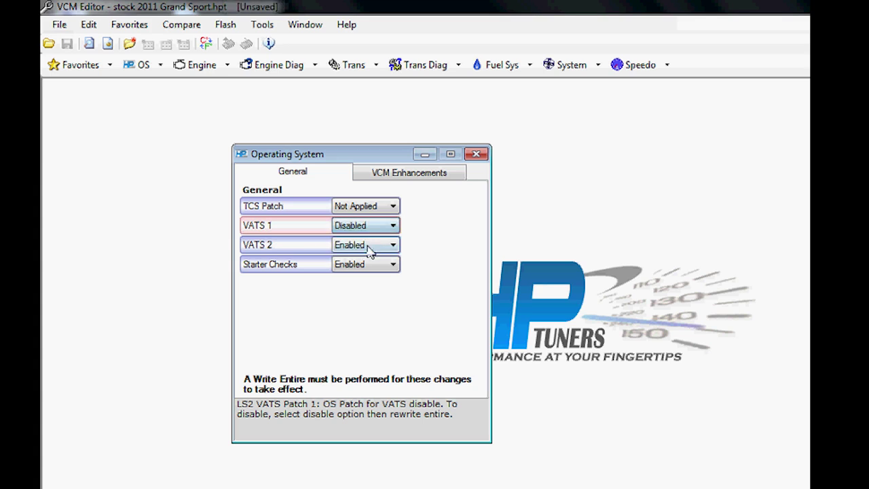
left_click(369, 247)
left_click(366, 267)
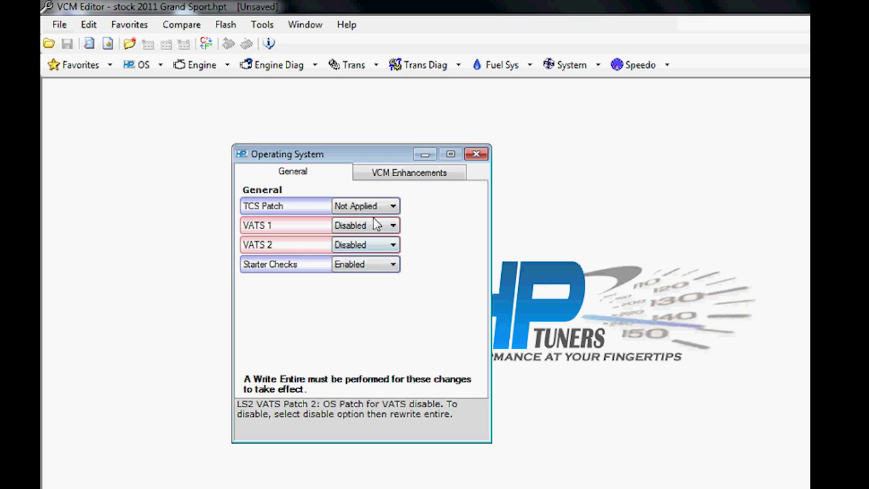
left_click(391, 175)
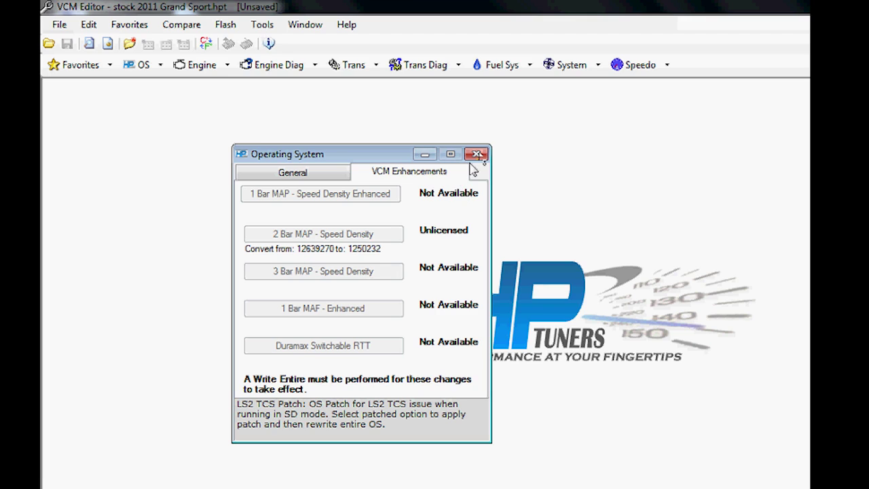
Close the Operating System window after reviewing the VCM Enhancements list.
left_click(477, 155)
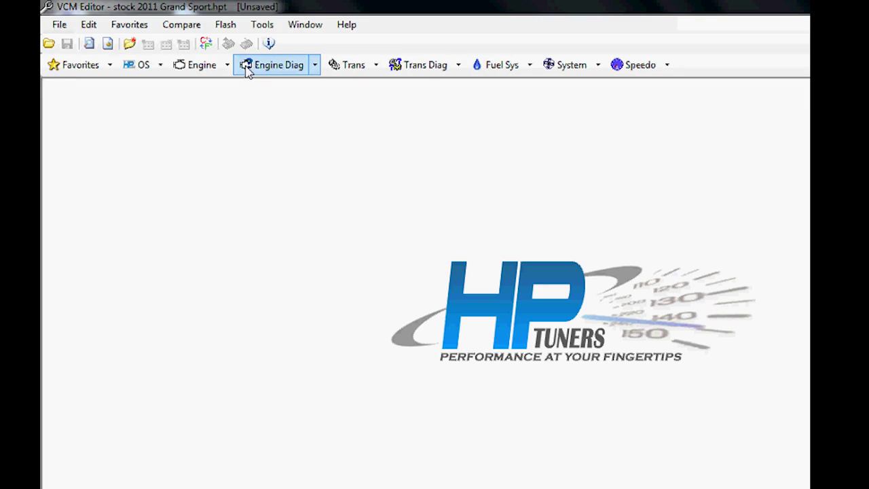
Open the Target Idle Speed vs. Coolant Temp table from the Engine Idle tab.
left_click(228, 26)
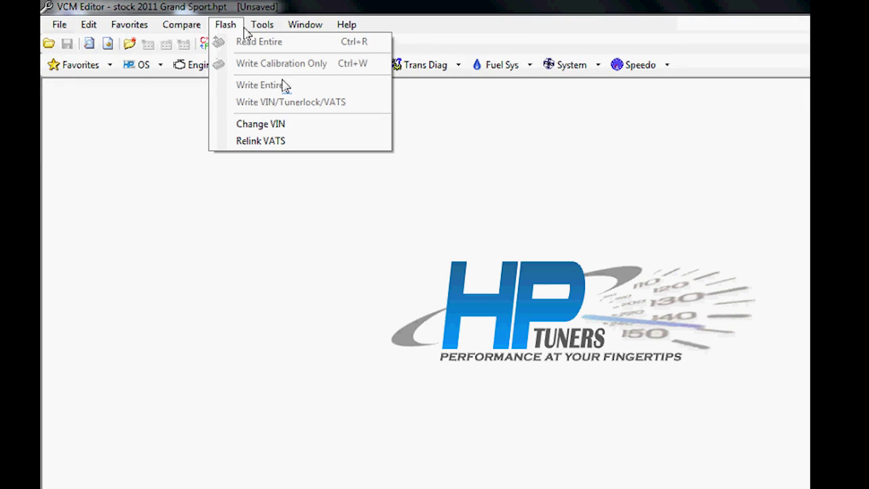
mouse_move(146, 23)
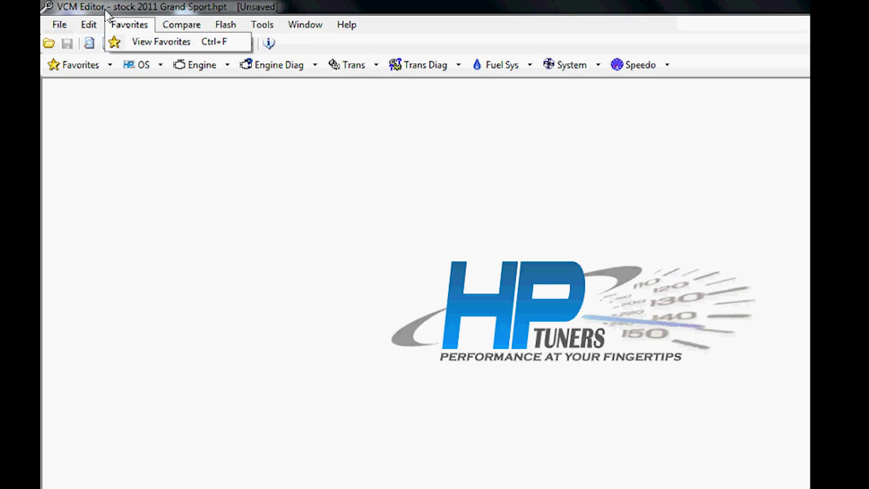
left_click(201, 72)
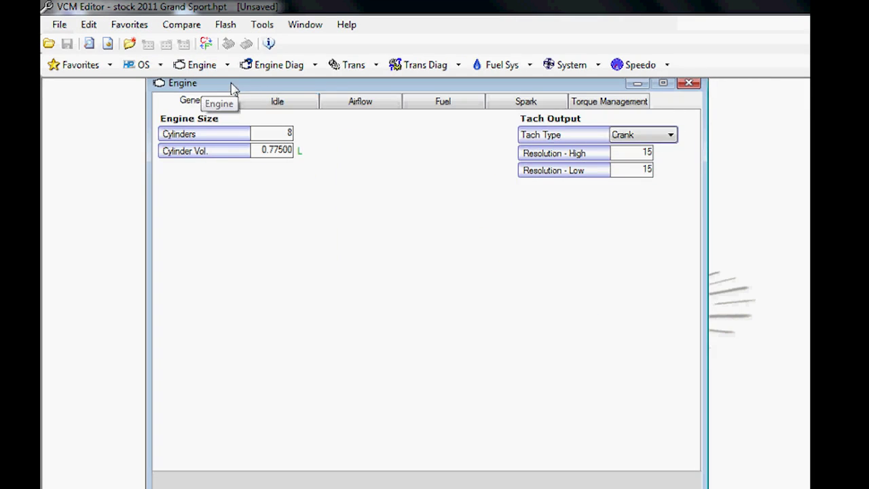
left_click(277, 102)
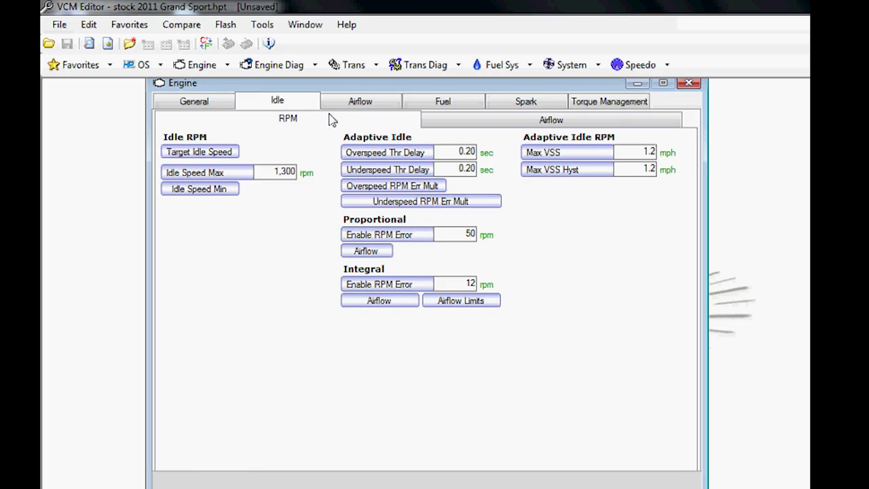
right_click(199, 151)
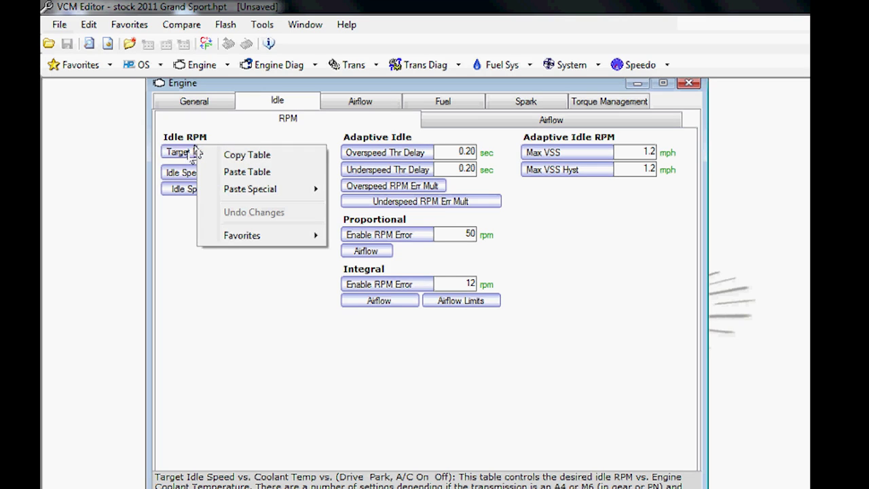
left_click(191, 154)
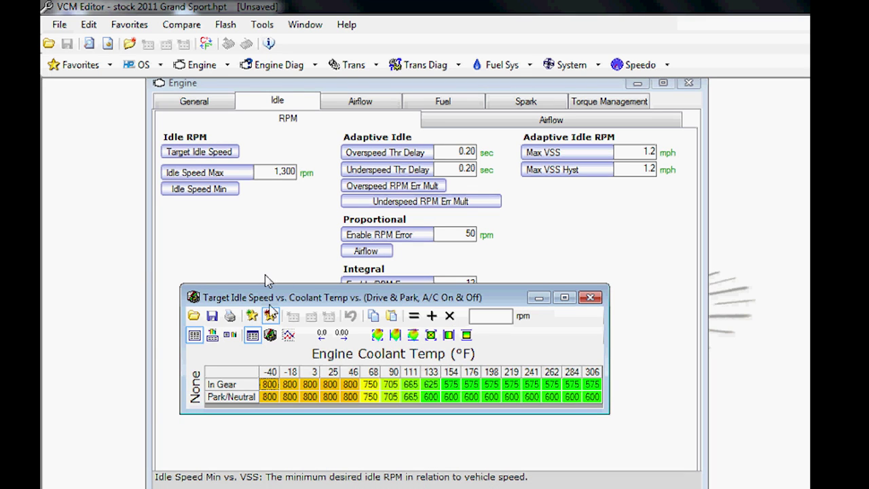
Add the Target Idle Speed table to favorites and open Edit > Calibration Details.
left_click(254, 315)
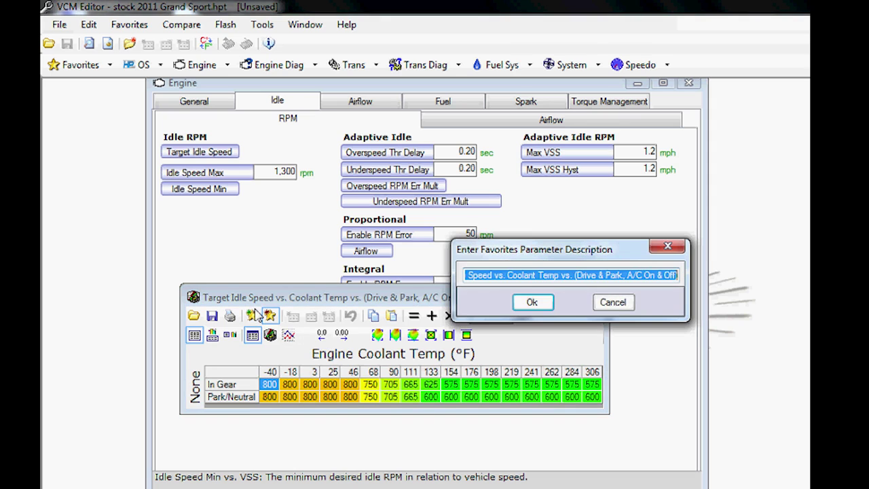
left_click(532, 303)
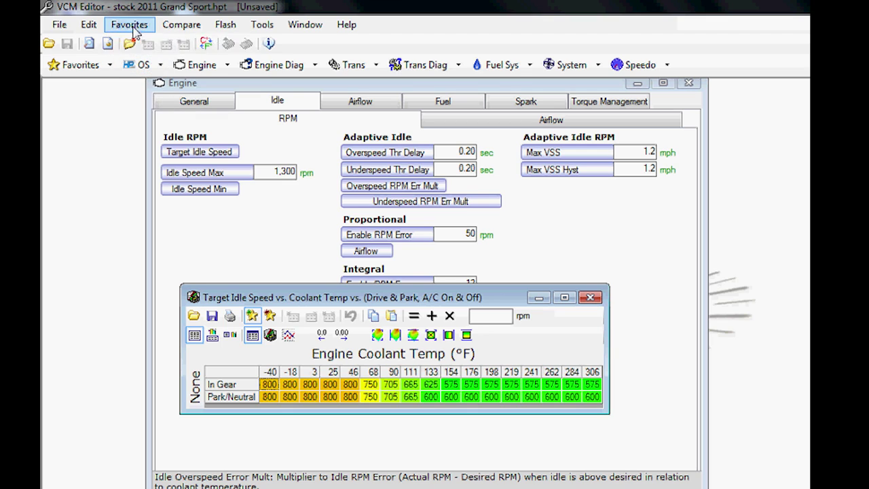
left_click(90, 26)
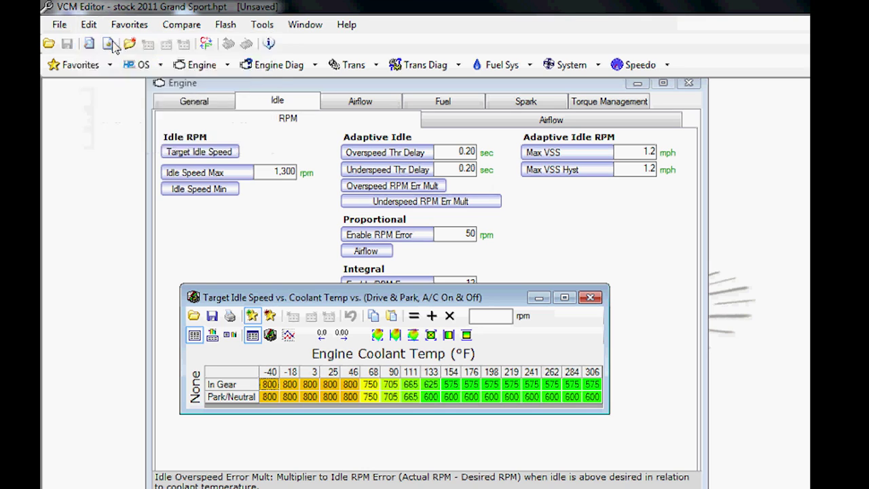
left_click(114, 42)
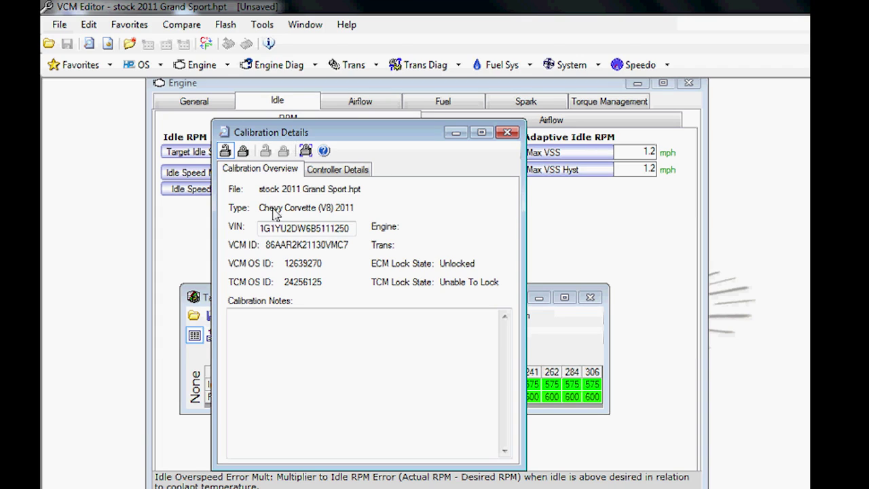
Focus the VIN field in the Calibration Details of the 2011 Corvette tune.
left_click(349, 228)
left_click(362, 174)
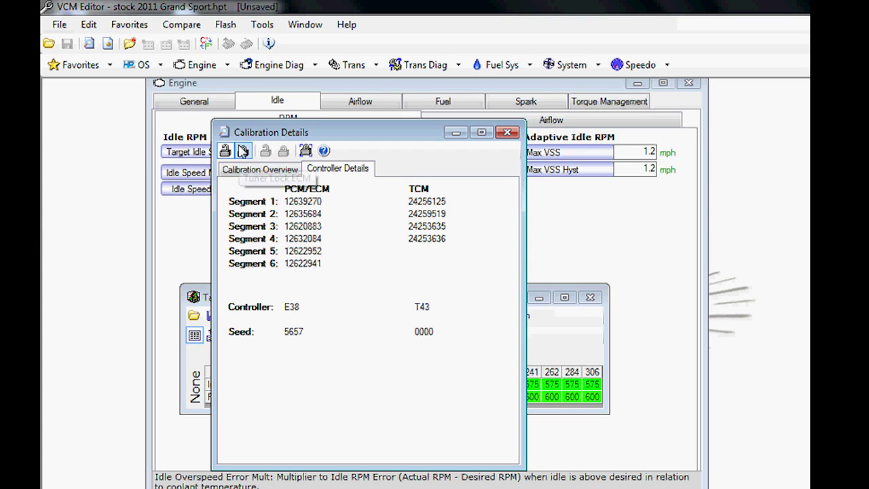
left_click(245, 172)
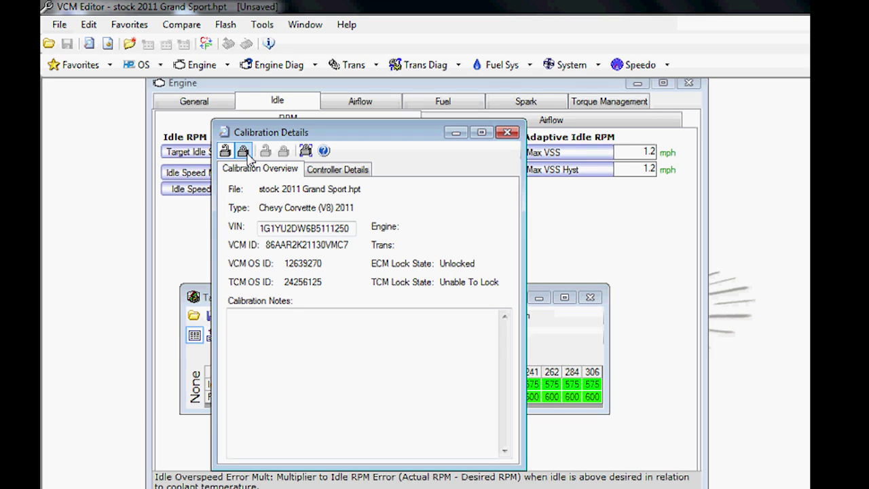
Close Calibration Details, the Engine window and the Target Idle Speed table, then show the File menu.
left_click(507, 132)
left_click(689, 83)
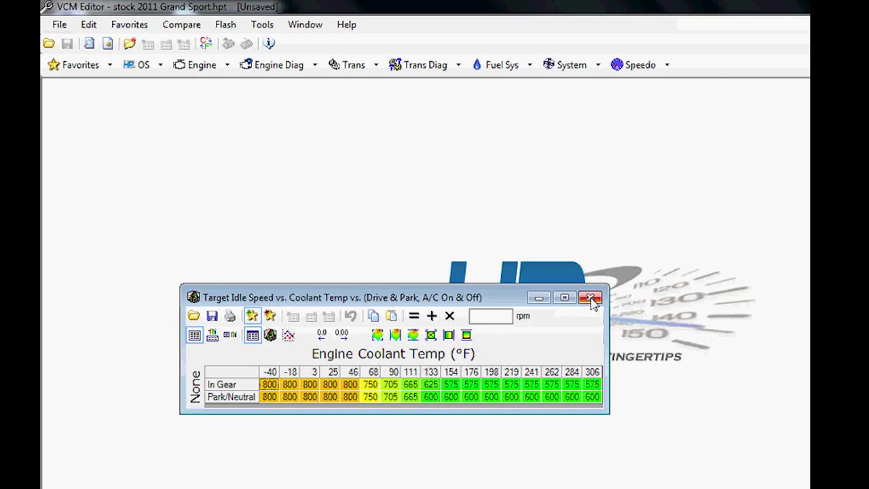
left_click(594, 301)
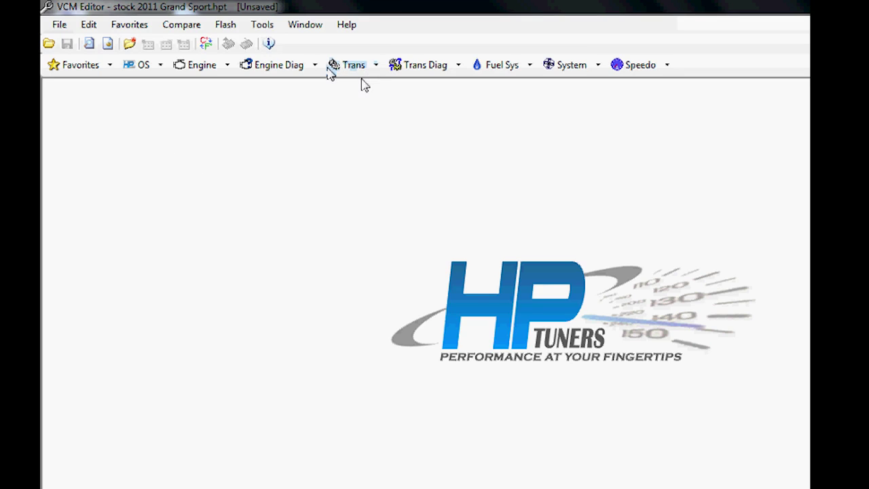
left_click(59, 25)
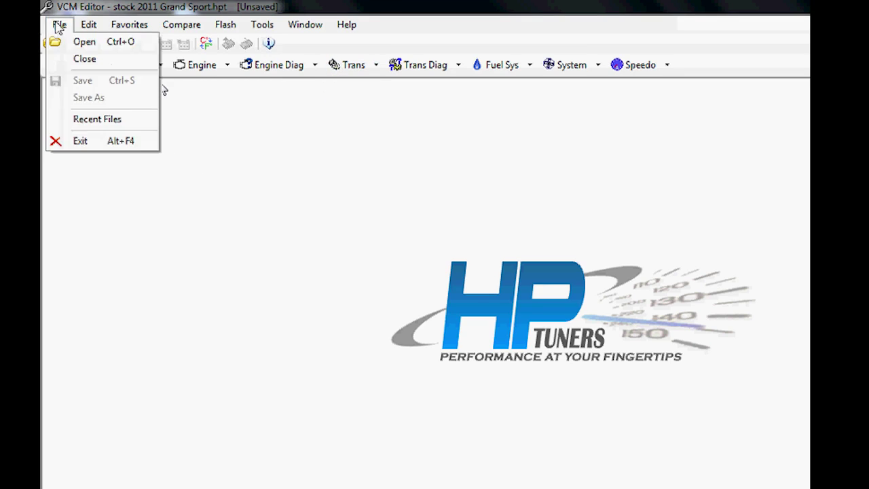